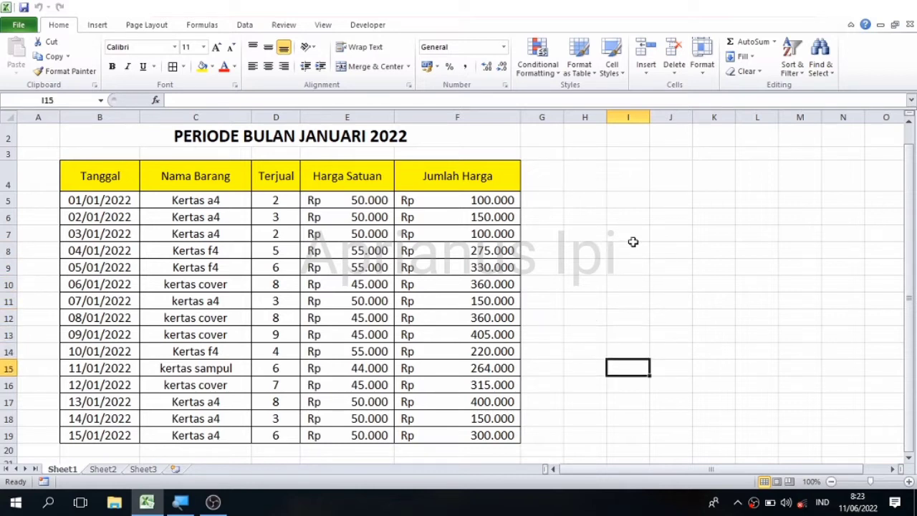
- Inspect the Jumlah Harga formulas down column F, from F11 to the last row
key(Up)
key(Up)
key(Up)
key(Up)
key(Up)
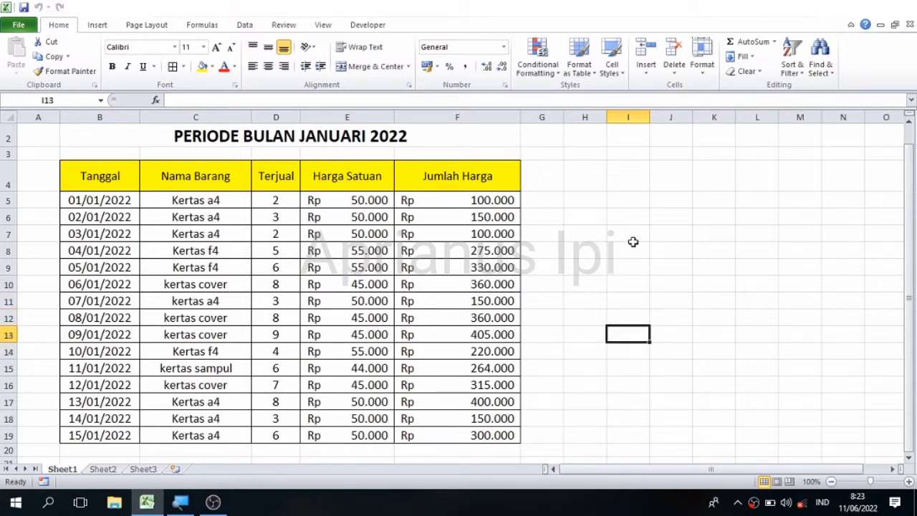
key(Left)
key(Left)
key(Left)
key(Down)
key(Down)
key(Down)
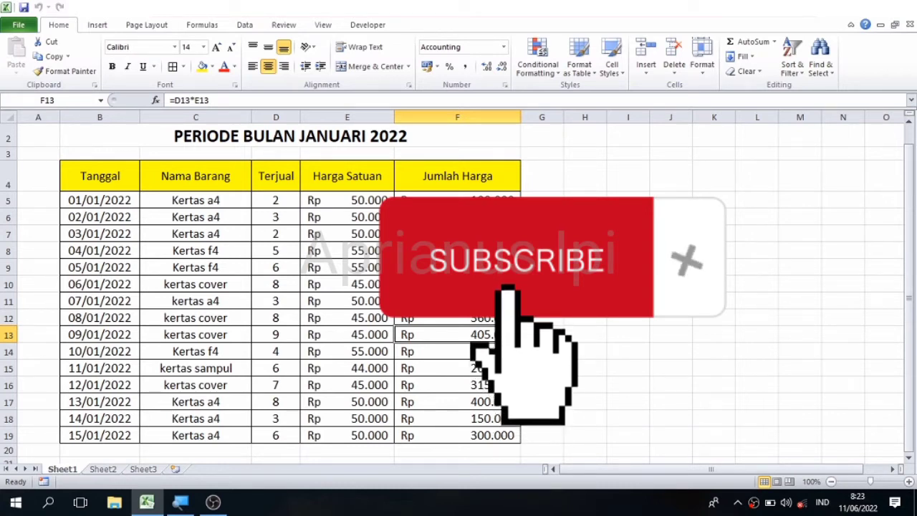
key(Down)
key(Down)
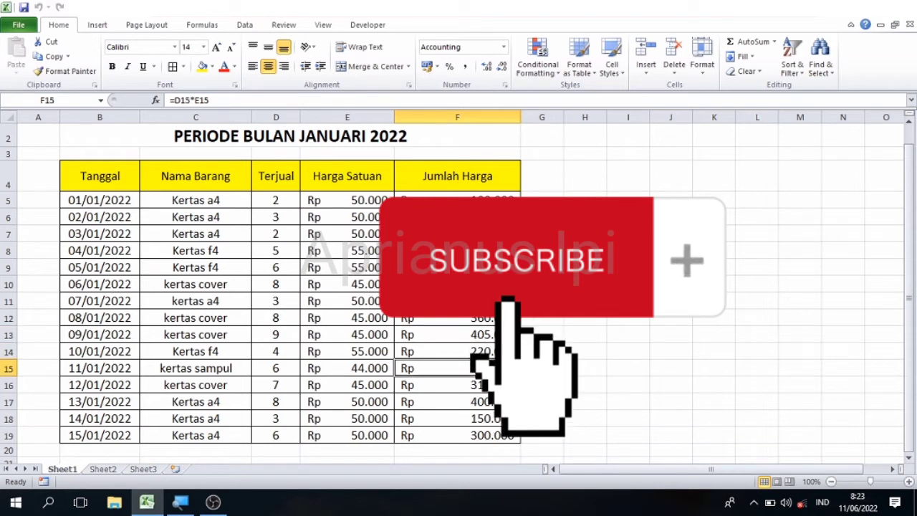
key(Down)
key(Up)
key(Up)
key(Down)
key(Down)
key(Down)
key(Down)
key(Down)
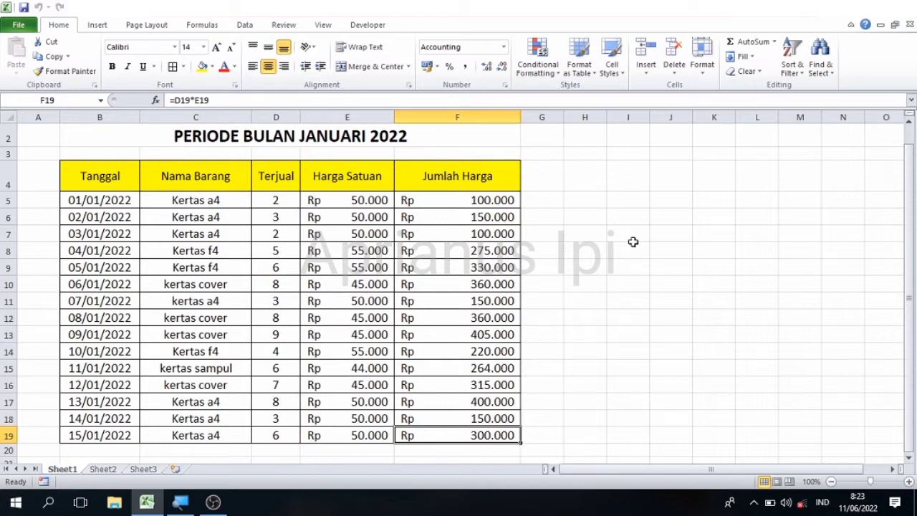
key(Right)
key(Right)
key(Right)
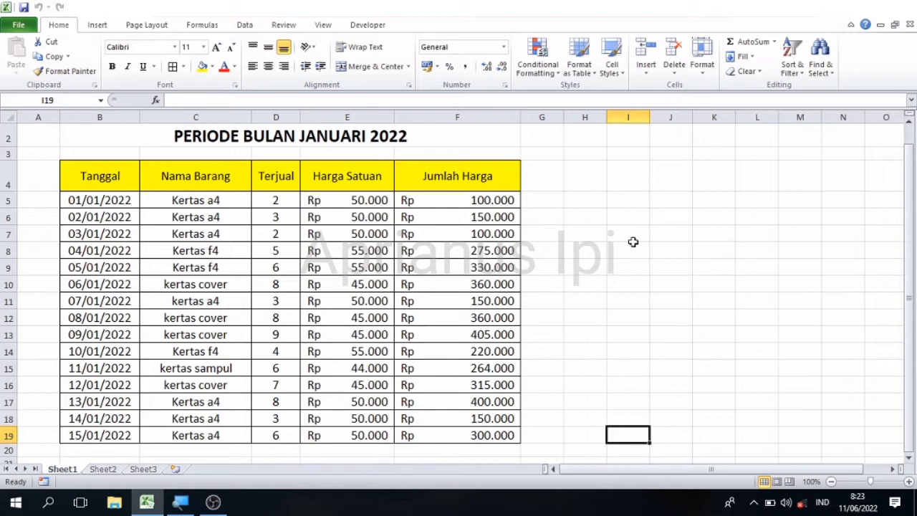
key(Up)
key(Up)
key(Up)
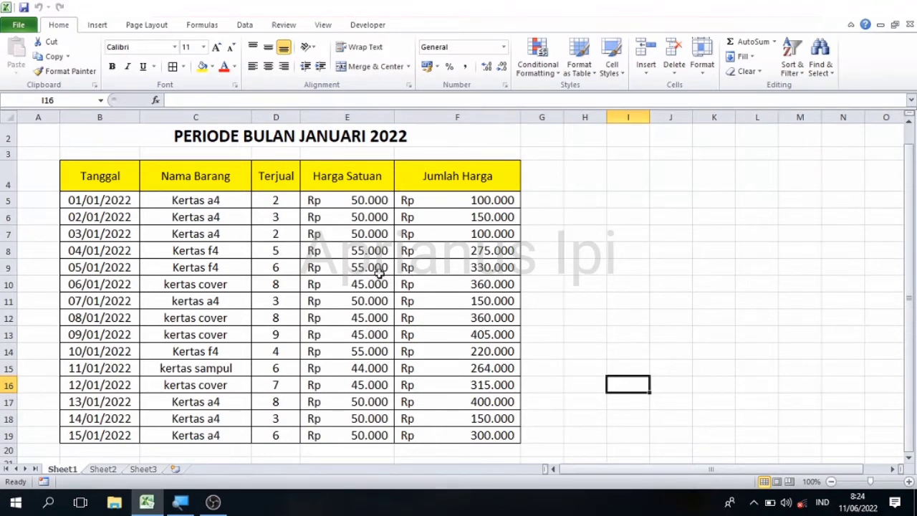
- Move the cell cursor to the Tanggal header cell B4
click(627, 272)
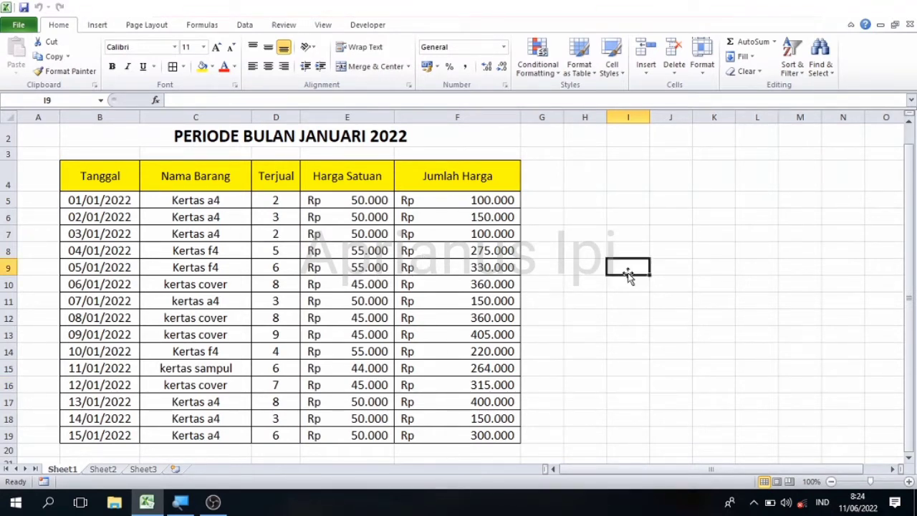
key(Left)
key(Left)
key(Left)
key(Left)
key(Left)
key(Left)
key(Left)
key(Left)
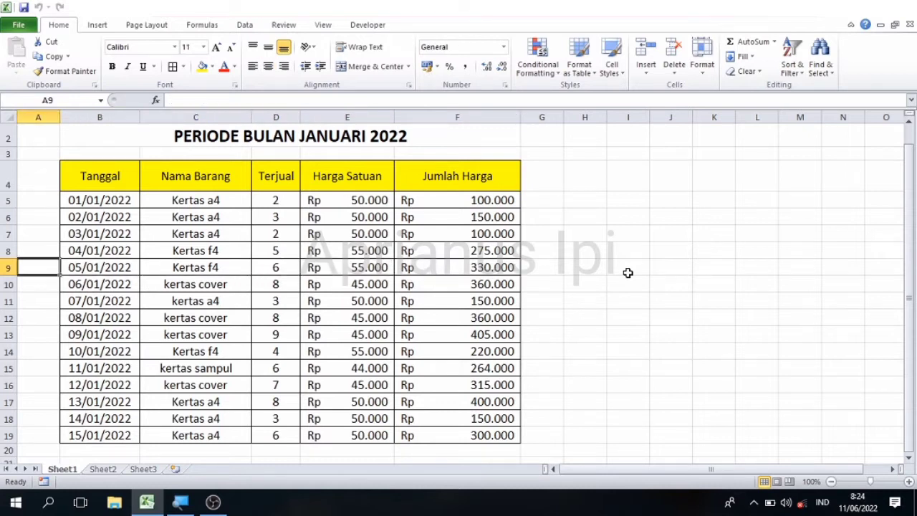
key(Right)
key(Right)
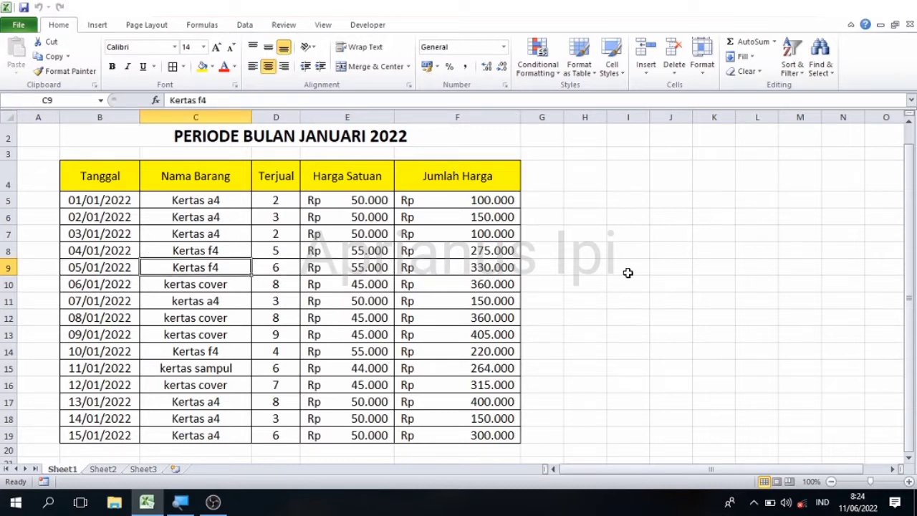
key(Down)
key(Down)
key(Down)
key(Down)
key(Down)
key(Down)
key(Down)
key(Down)
key(Down)
key(Down)
key(Down)
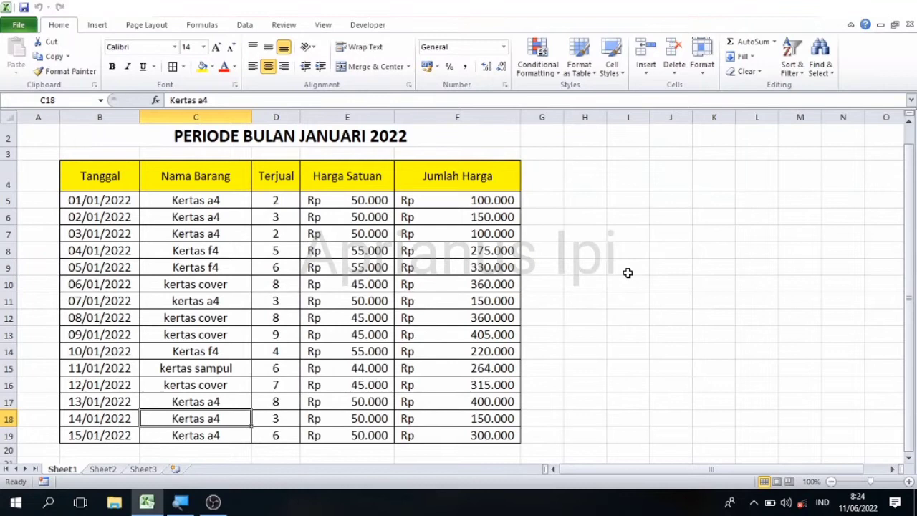
key(Up)
key(Up)
key(Up)
key(Up)
key(Up)
key(Up)
key(Up)
key(Up)
key(Up)
key(Up)
key(Up)
key(Up)
key(Up)
key(Up)
key(Up)
key(Up)
key(Up)
key(Up)
key(Up)
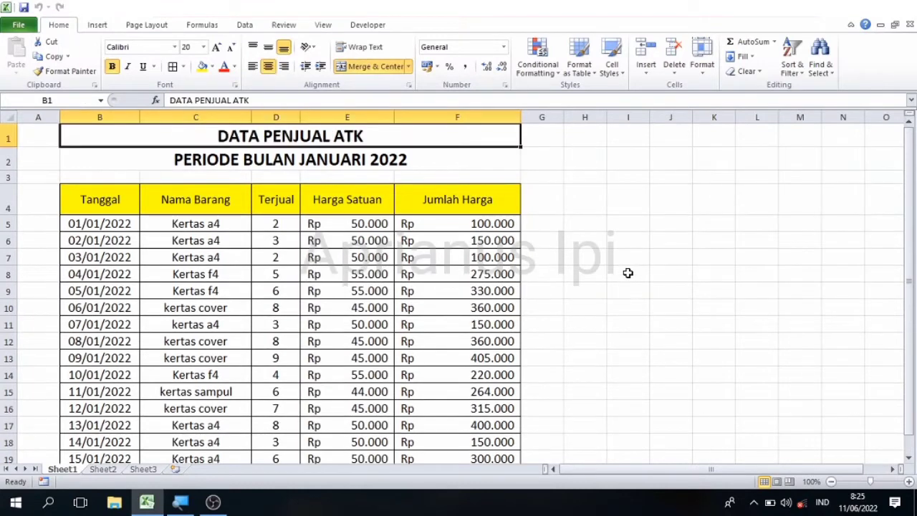
key(Down)
key(Down)
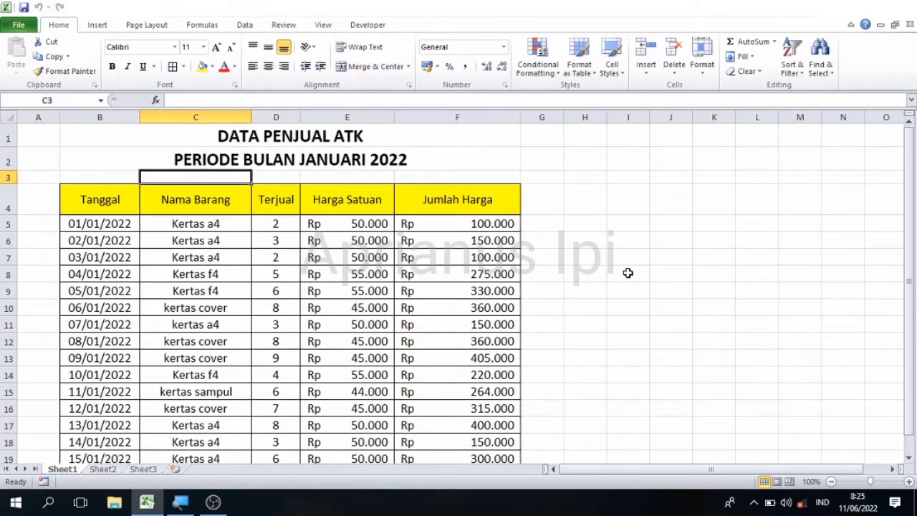
key(Down)
key(Left)
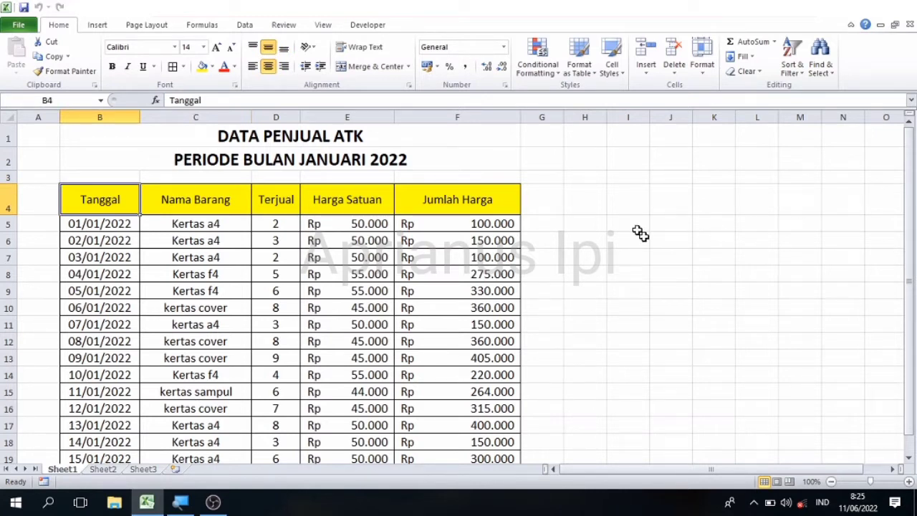
- Extend the selection from B4 to F19 to cover the whole sales table
key(shift+Right)
key(shift+Right)
key(shift+Right)
key(shift+Right)
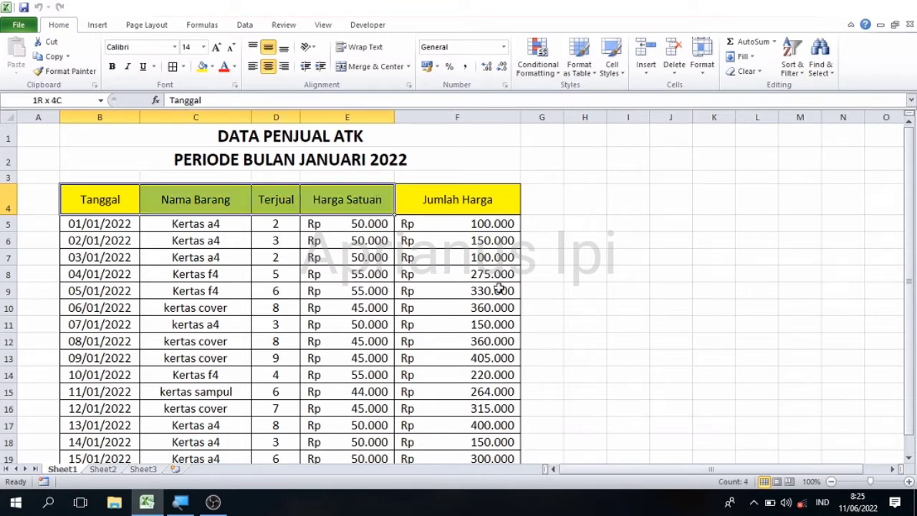
key(shift+Down)
key(shift+Down)
key(shift+Down)
key(shift+Down)
key(shift+Down)
key(shift+Down)
key(shift+Down)
key(shift+Down)
key(shift+Down)
key(shift+Down)
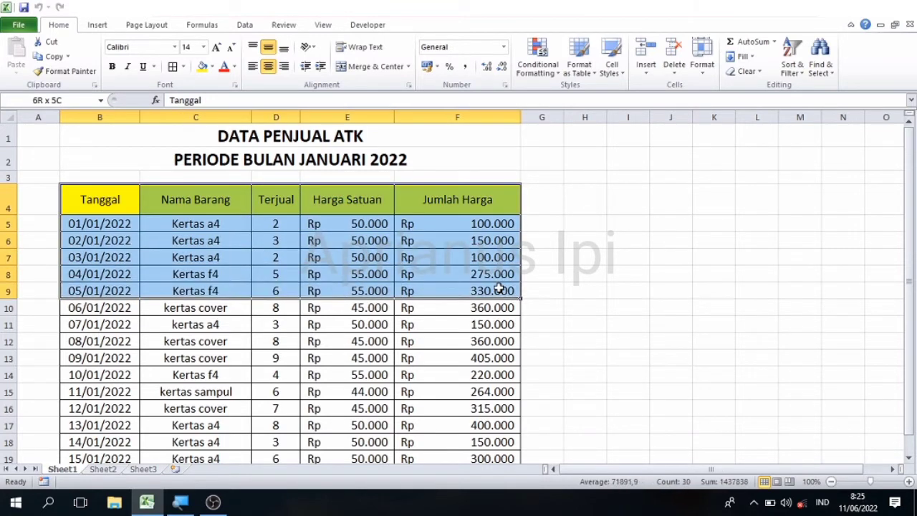
key(shift+Down)
key(shift+Down)
key(shift+Down)
key(shift+Down)
key(shift+Down)
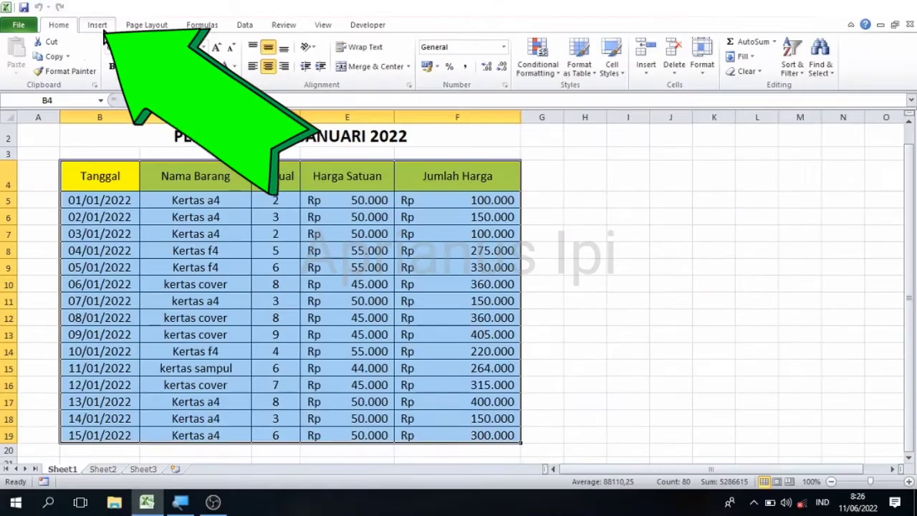
- Choose PivotTable from the Insert ribbon to set up a pivot from Sheet1!$B$4:$F$19
click(103, 31)
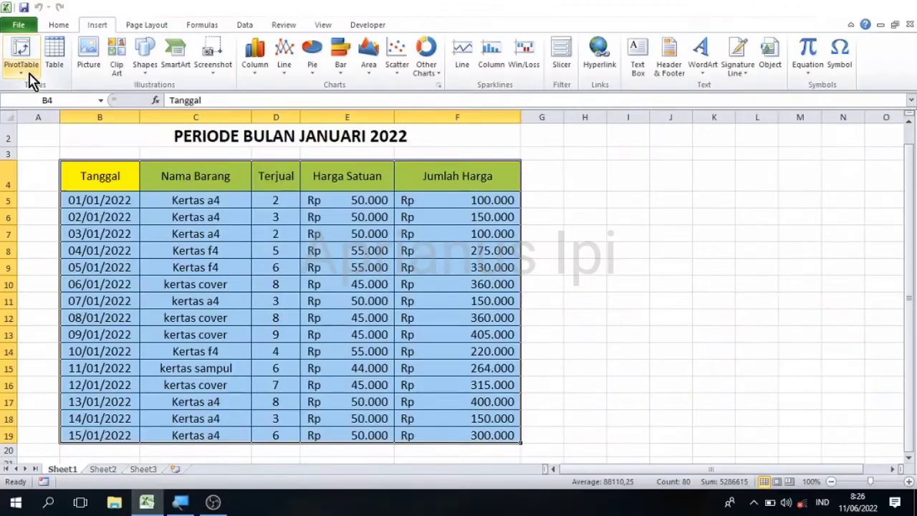
click(59, 81)
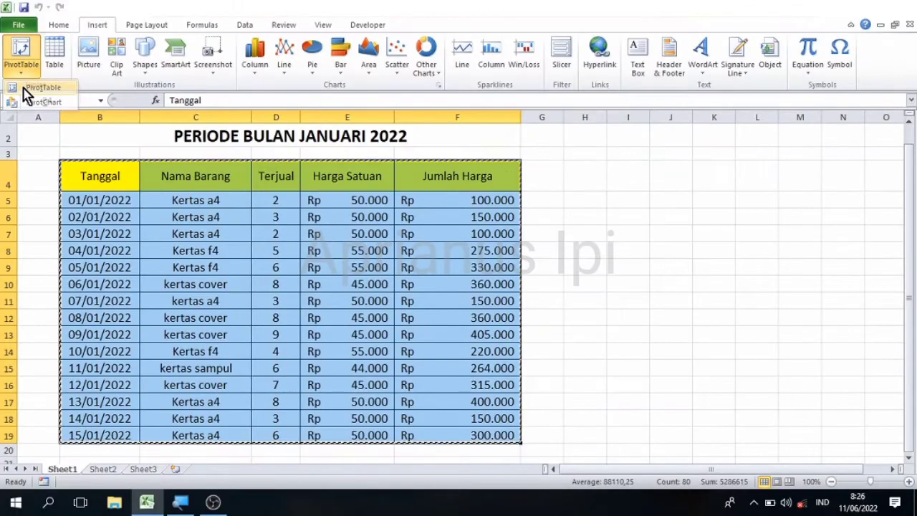
click(42, 87)
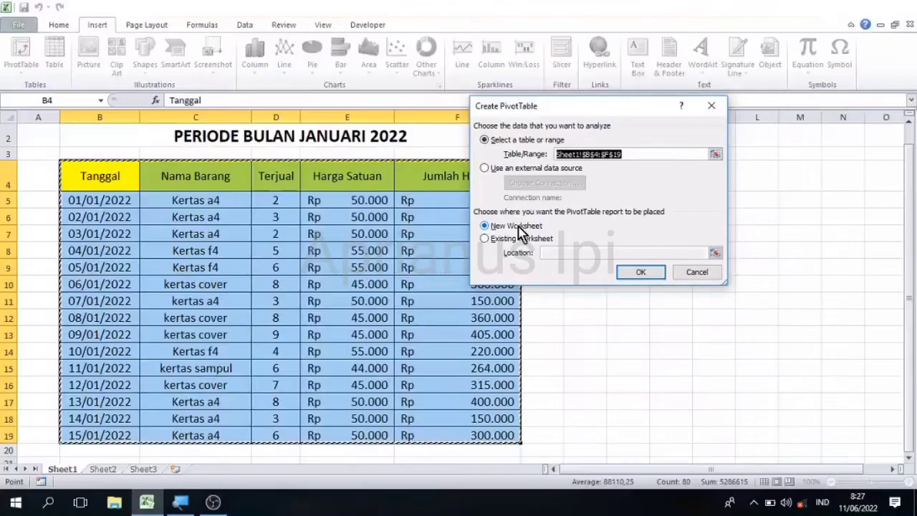
- Keep New Worksheet as the destination and confirm, creating an empty PivotTable on Sheet6
click(648, 273)
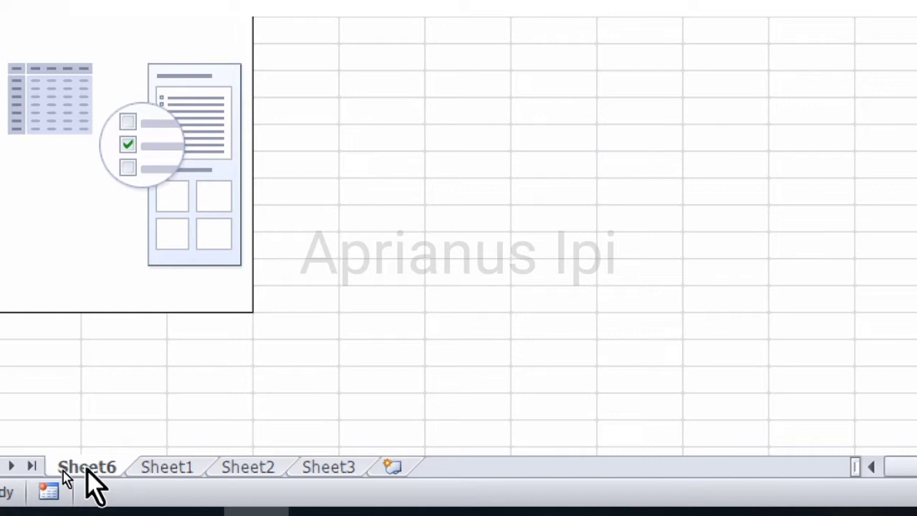
click(177, 473)
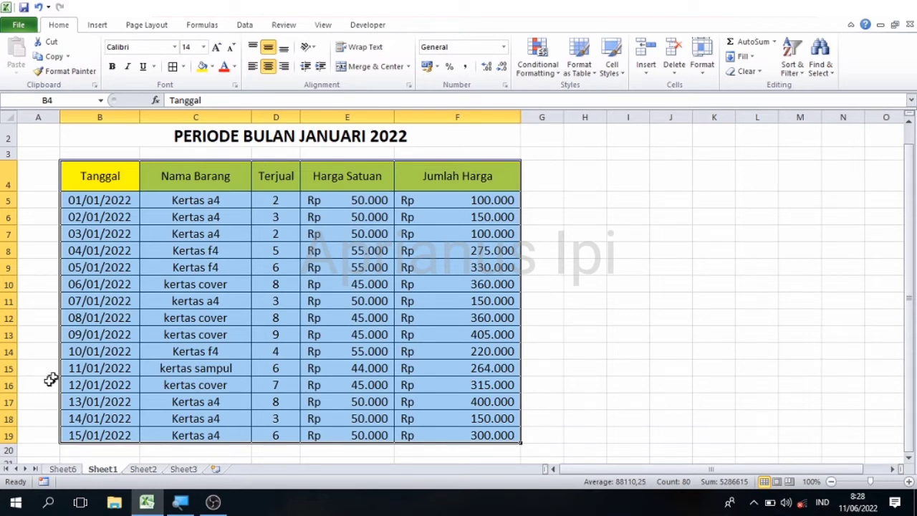
click(63, 470)
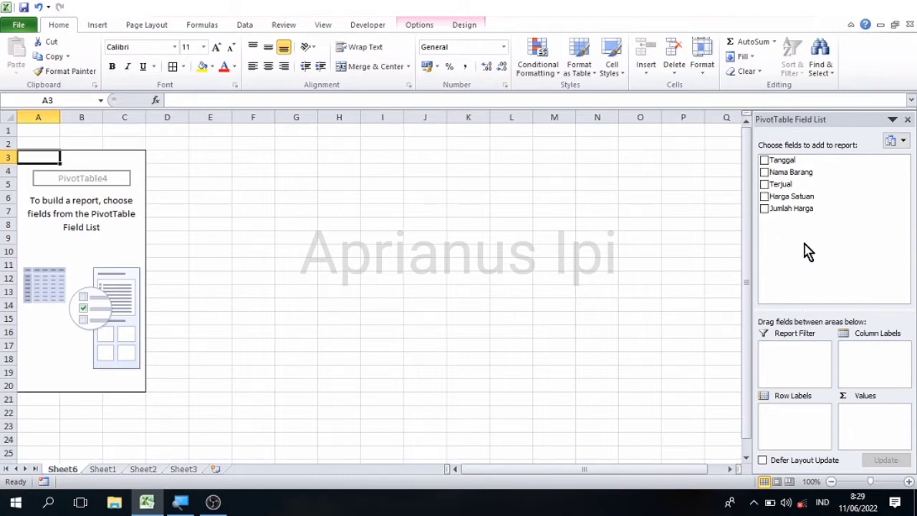
- Check Tanggal, Nama Barang, Terjual and Jumlah Harga in the PivotTable Field List
click(764, 161)
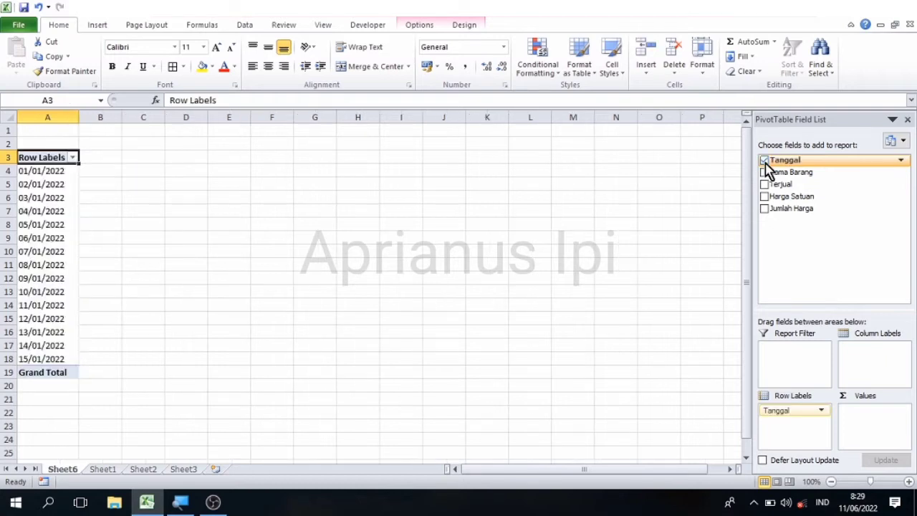
click(765, 173)
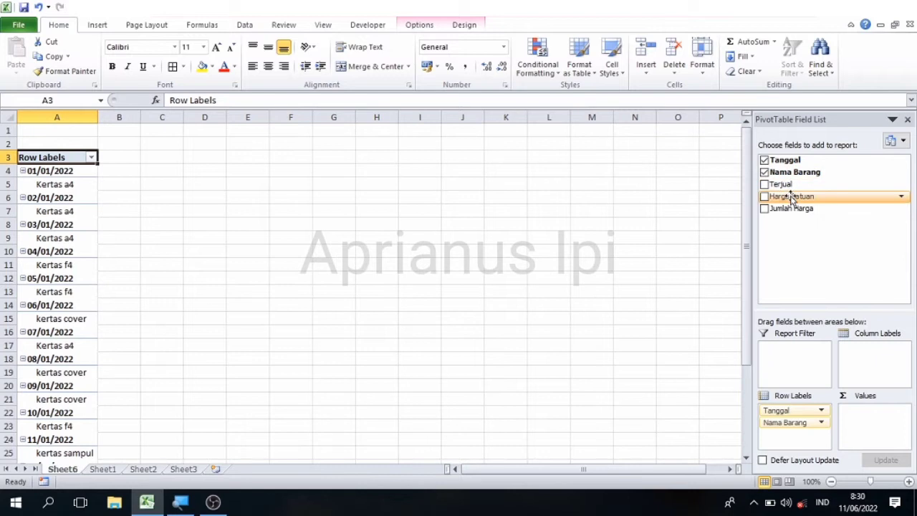
click(764, 187)
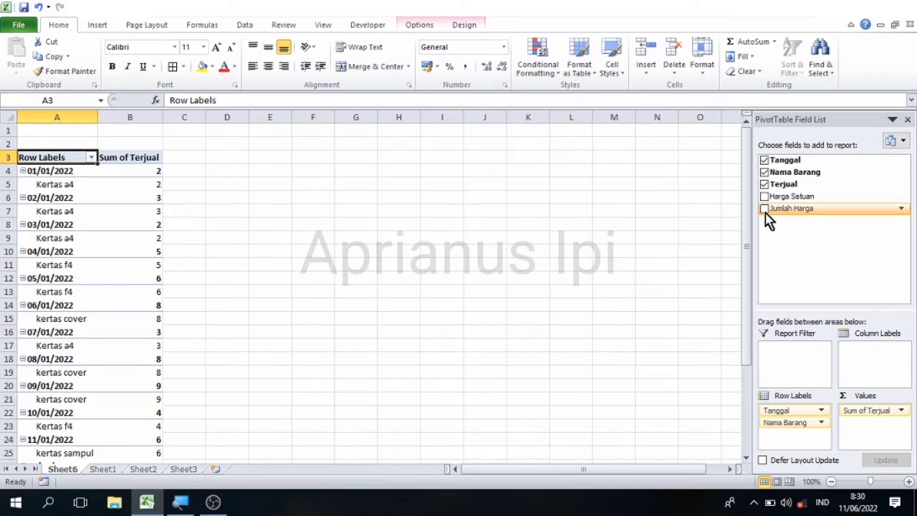
click(764, 210)
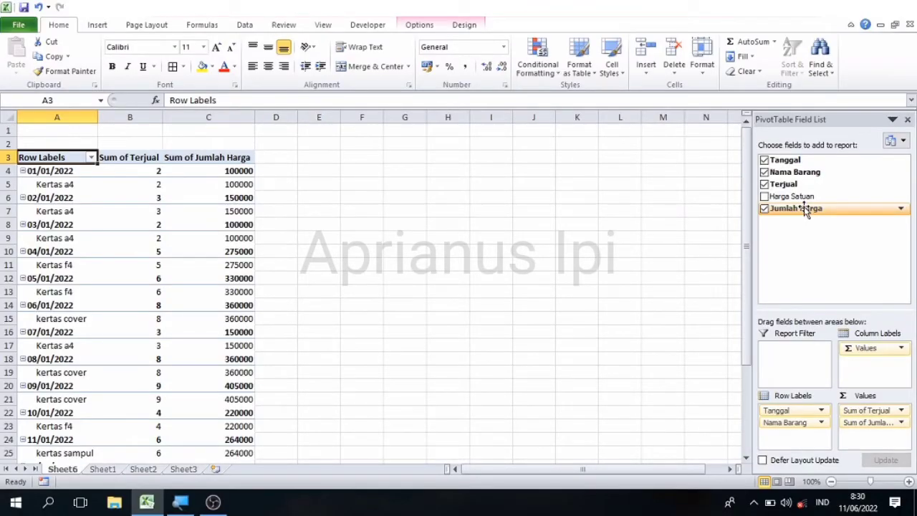
click(319, 301)
key(Left)
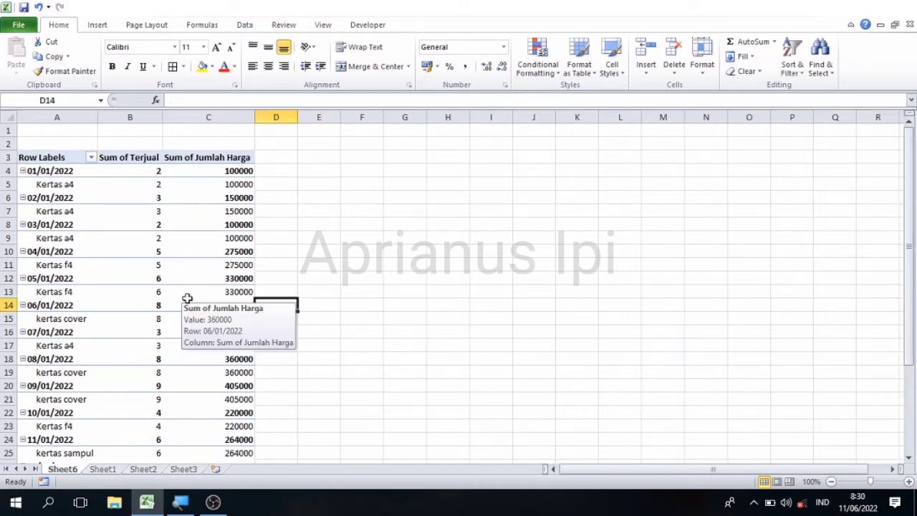
key(Left)
key(Left)
key(Left)
key(Down)
key(Down)
key(Down)
key(Down)
key(Down)
key(Down)
key(Down)
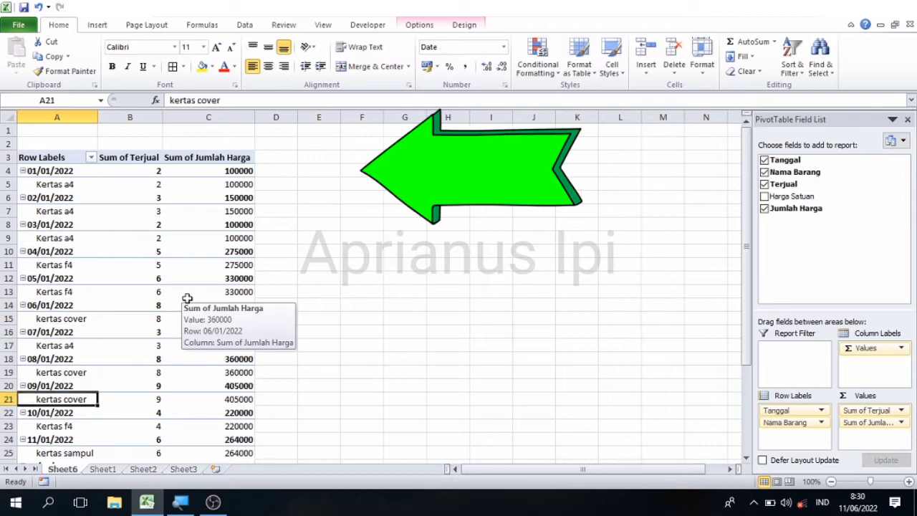
key(Down)
key(Down)
key(Down)
key(Down)
key(Down)
key(Down)
key(Down)
key(Down)
key(Down)
key(Down)
key(Down)
key(Down)
key(Down)
key(Down)
key(Down)
key(Down)
key(Down)
key(Down)
key(Down)
key(Down)
key(Up)
key(Up)
key(Up)
key(Up)
key(Up)
key(Up)
key(Up)
key(Up)
key(Up)
key(Up)
key(Up)
key(Up)
key(Up)
key(Up)
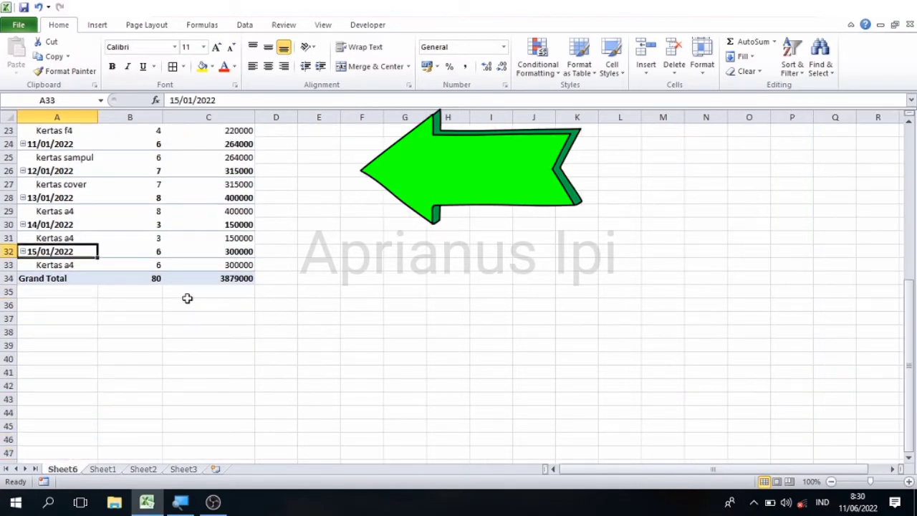
key(Up)
key(Up)
key(Up)
key(Up)
key(Up)
key(Up)
key(Up)
key(Up)
key(Up)
key(Up)
key(Up)
key(Up)
key(Up)
key(Up)
key(Up)
key(Up)
key(Up)
key(Up)
key(Up)
key(Up)
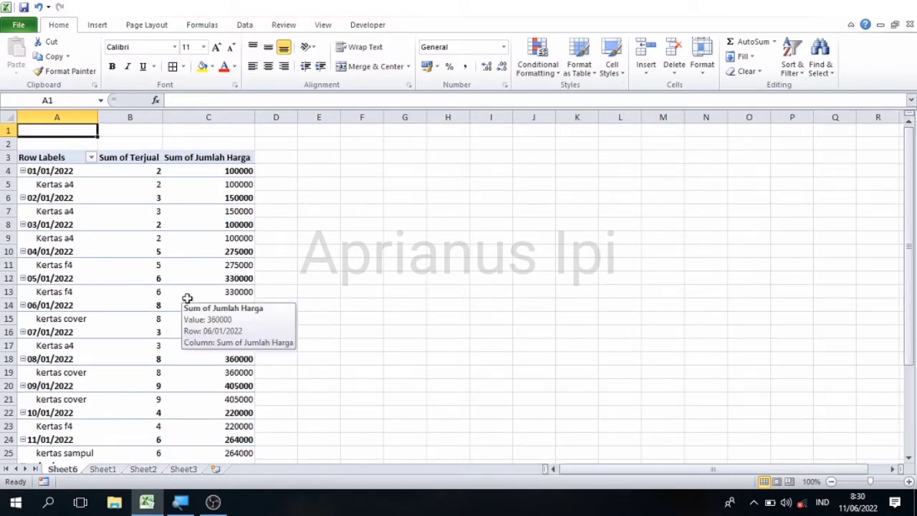
- Select a cell inside the Sheet6 pivot, such as C14, to show the field list
click(187, 301)
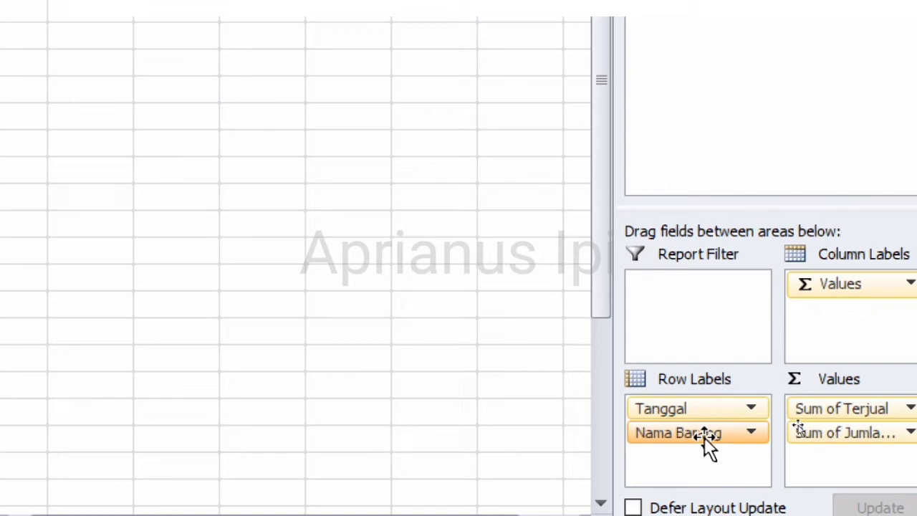
- Move Nama Barang from Row Labels to Report Filter, then select the first date row
drag(704, 437, 676, 283)
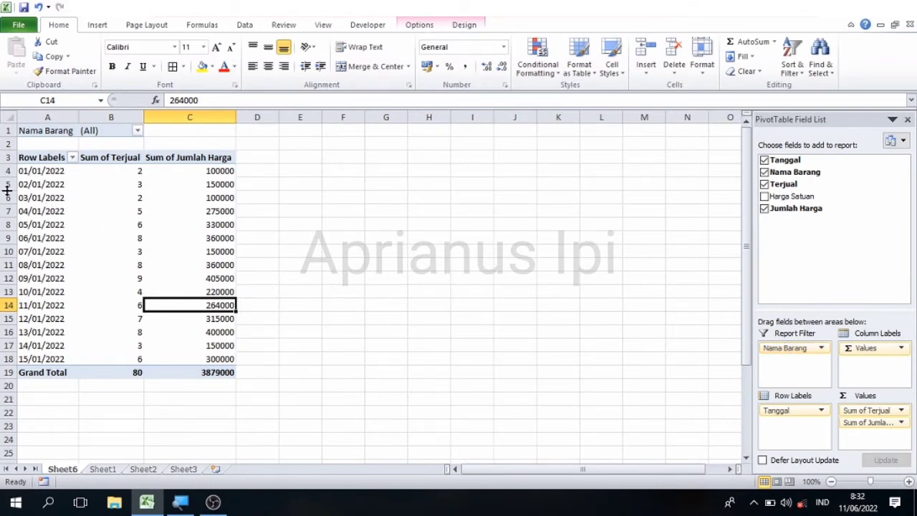
click(41, 201)
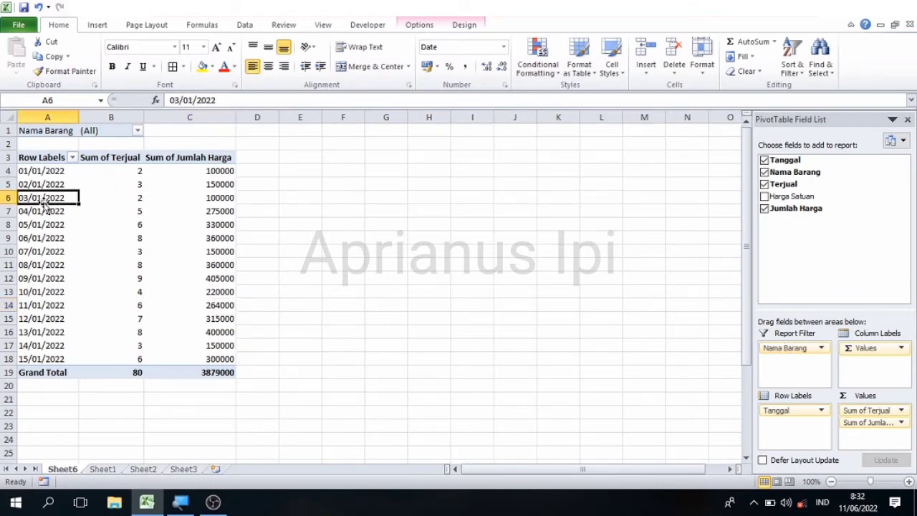
key(Up)
key(Up)
key(Up)
key(Up)
key(Up)
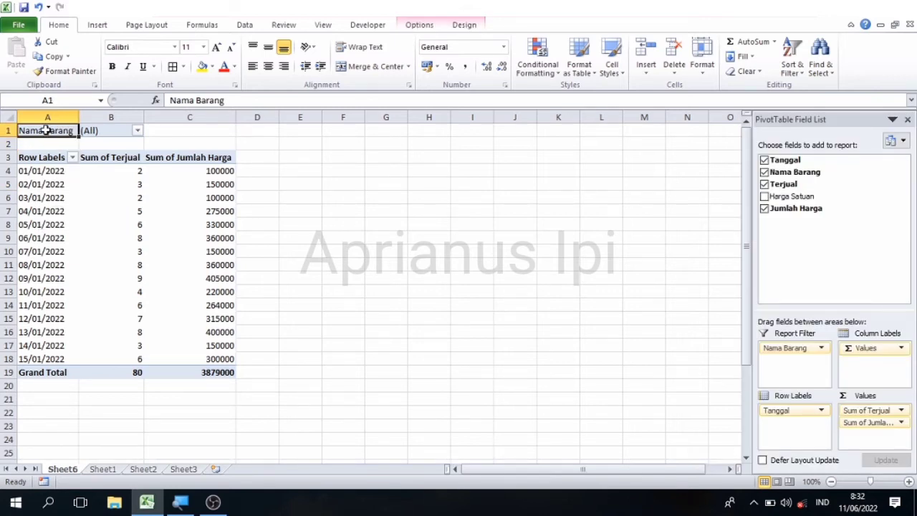
- Set the Nama Barang filter in B1 to show only Kertas a4
click(138, 132)
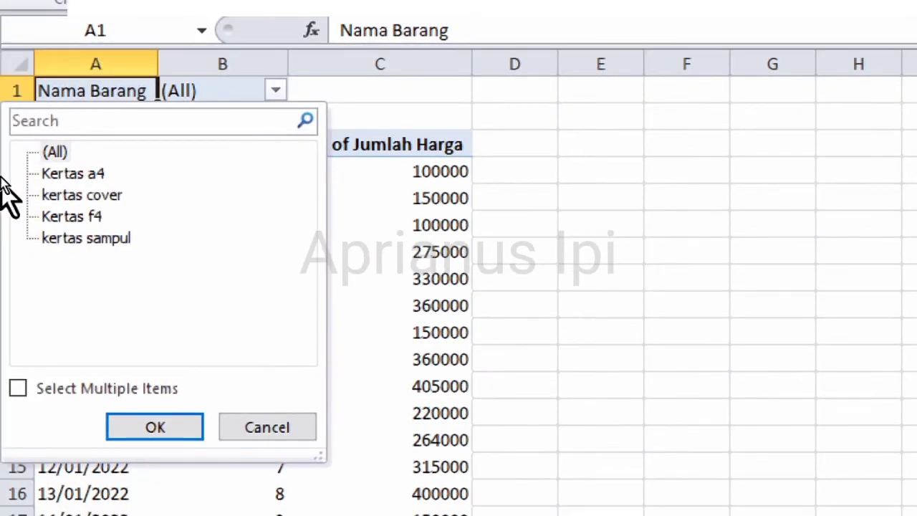
click(86, 177)
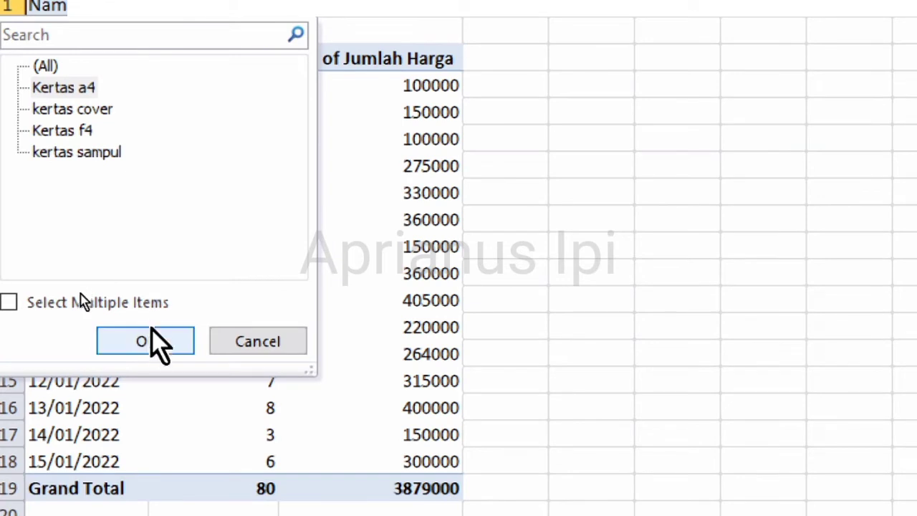
click(151, 332)
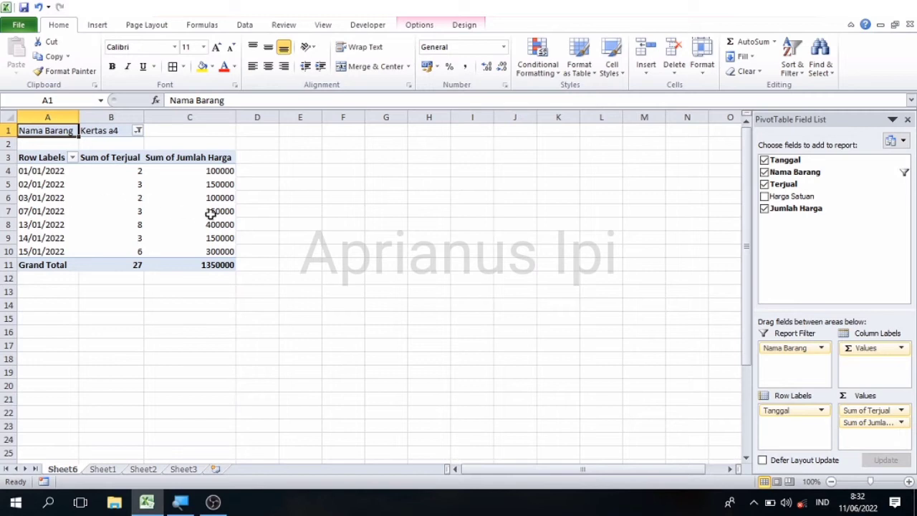
mouse_move(199, 228)
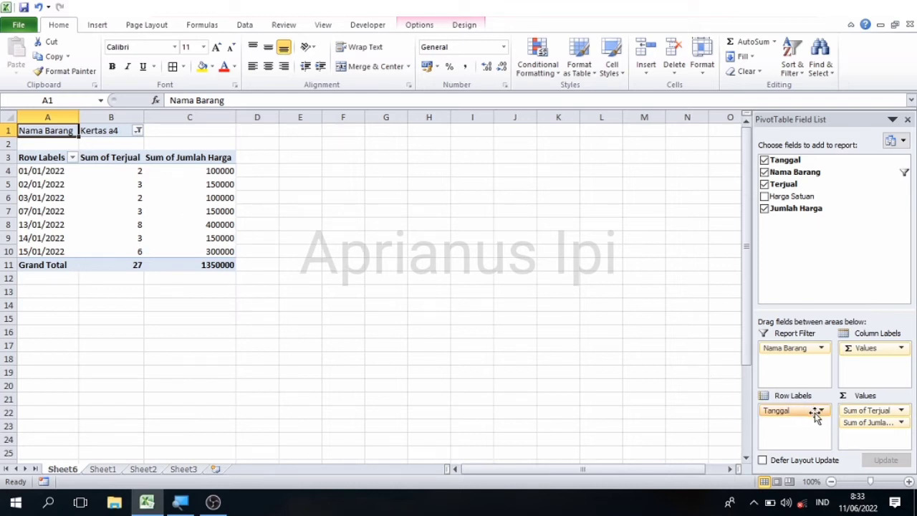
- Place Sum of Terjual after Sum of Jumlah Harga, then move Tanggal to Report Filter
click(787, 431)
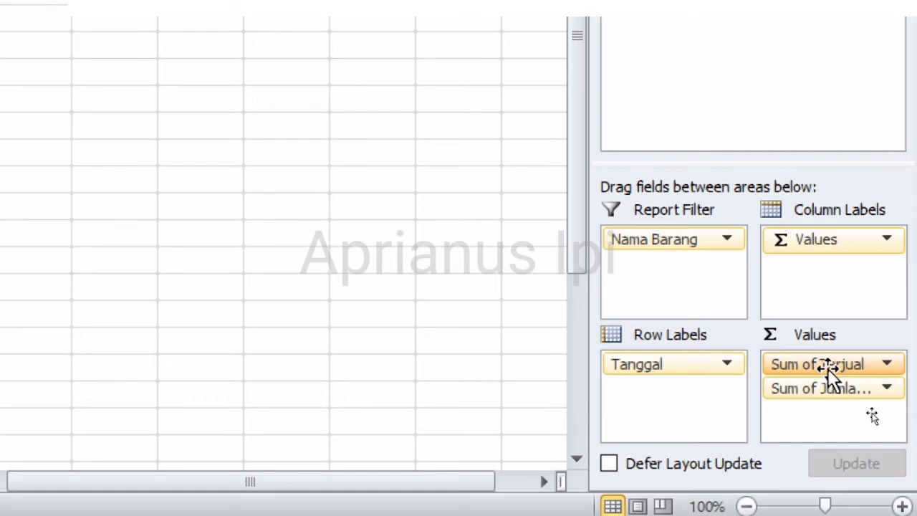
drag(828, 368, 825, 275)
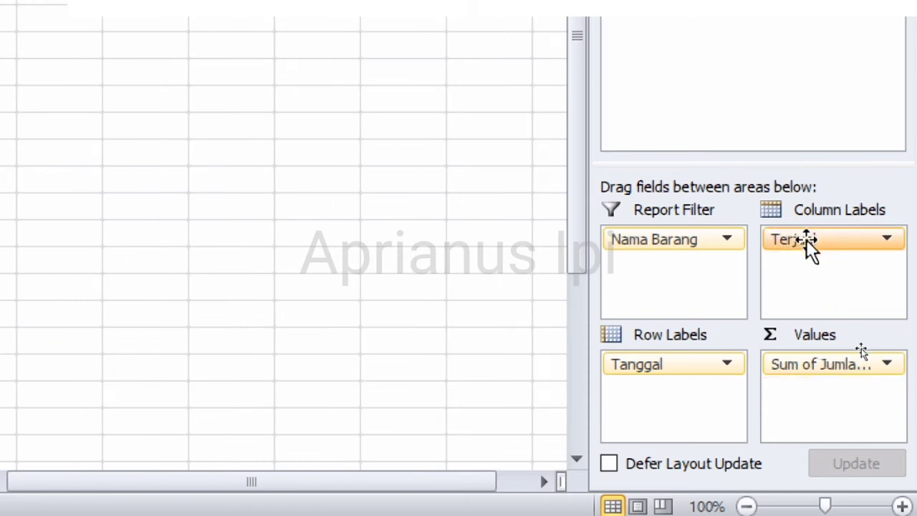
drag(806, 240, 808, 434)
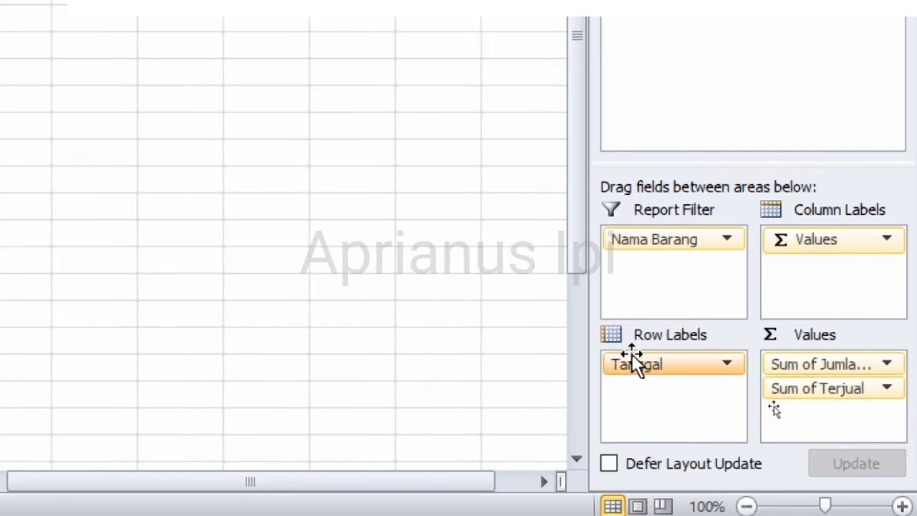
drag(632, 363, 658, 286)
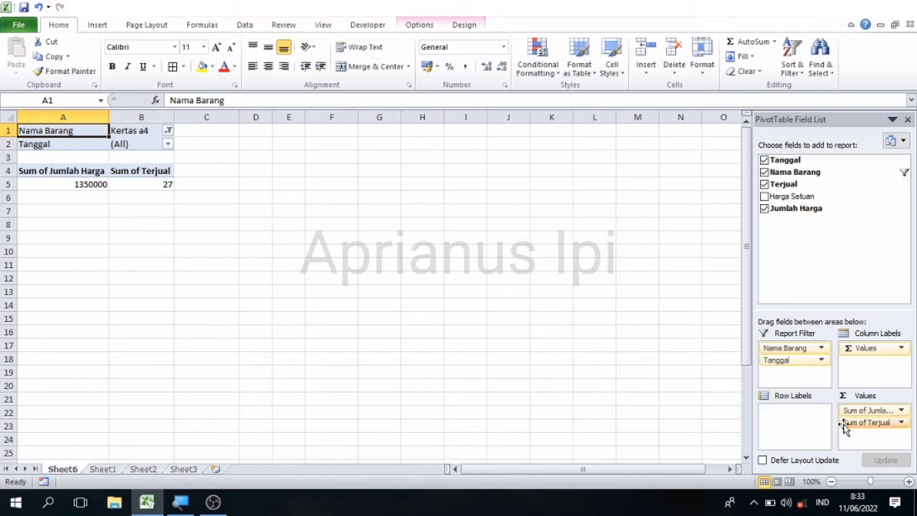
- Move Tanggal from Report Filter into Values as Count of Tanggal, showing 7
drag(845, 427, 56, 184)
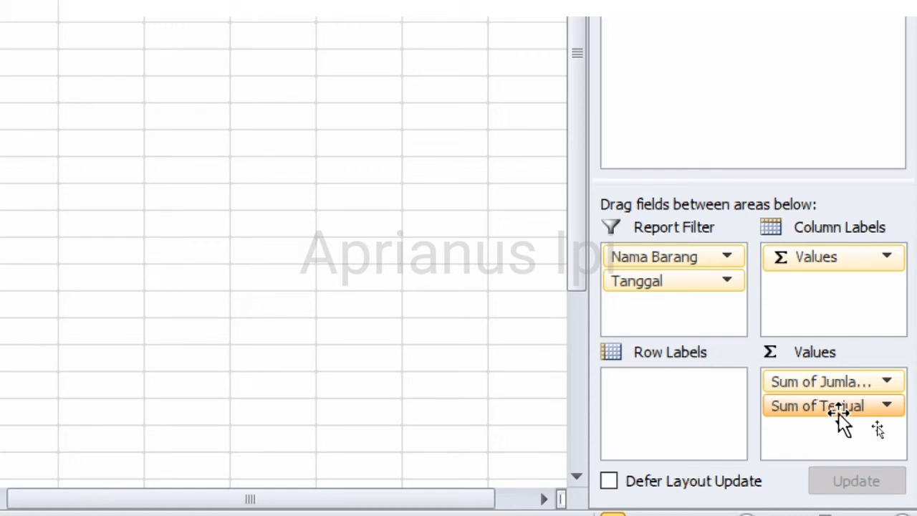
drag(623, 283, 847, 451)
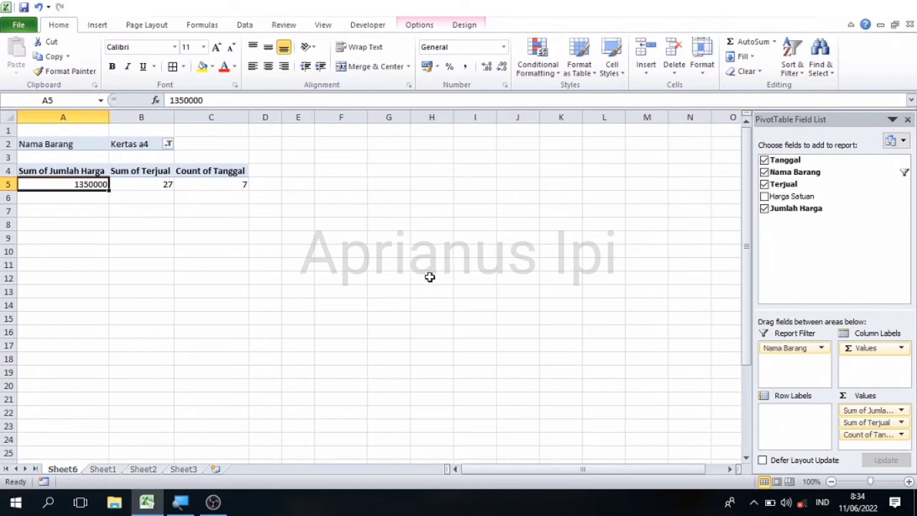
click(226, 184)
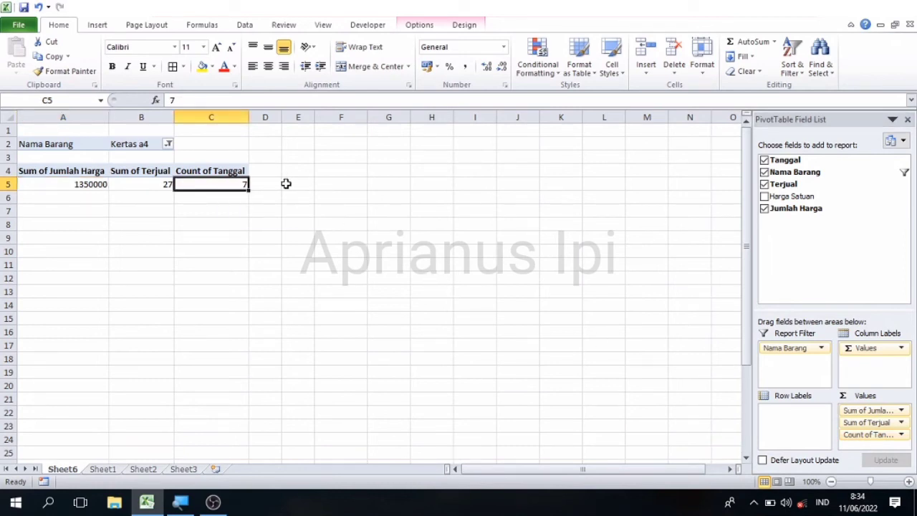
key(Left)
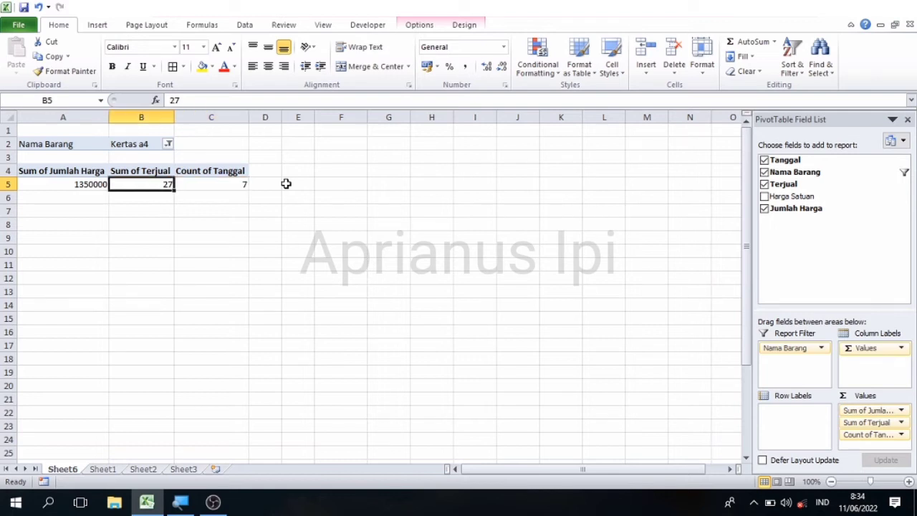
key(Right)
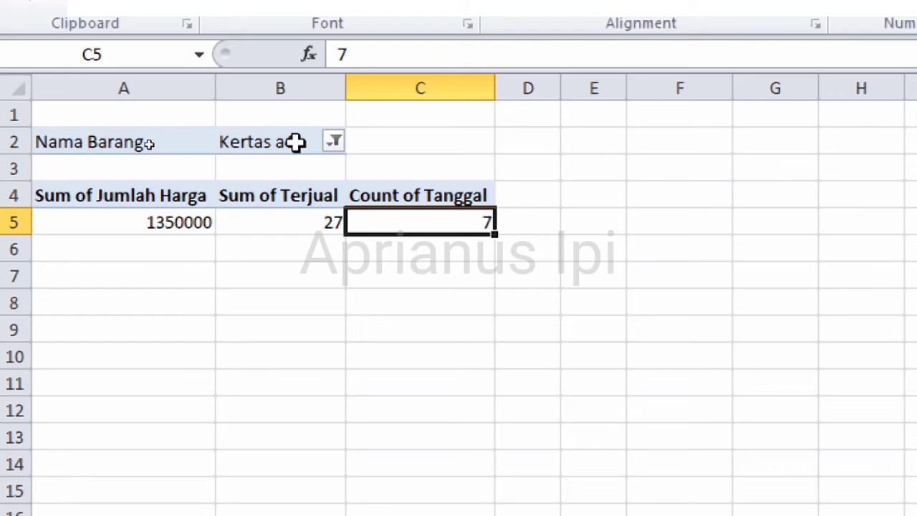
click(334, 142)
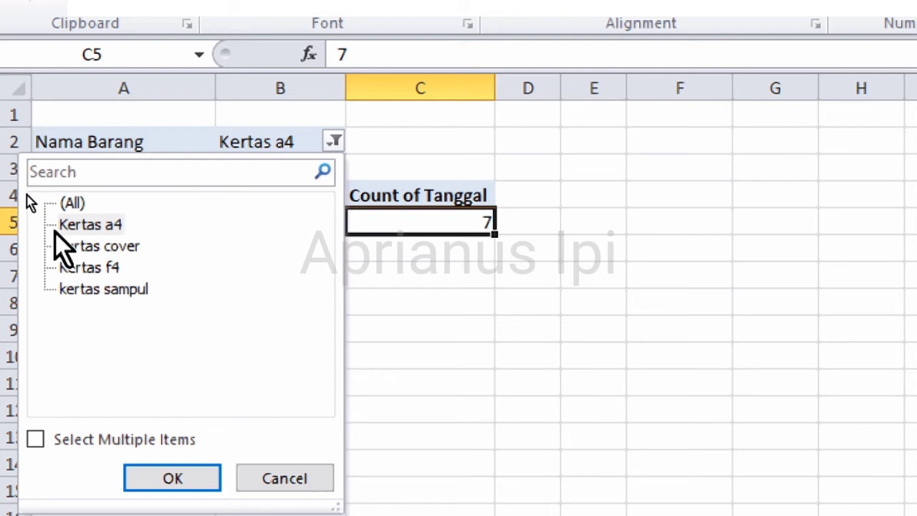
click(80, 268)
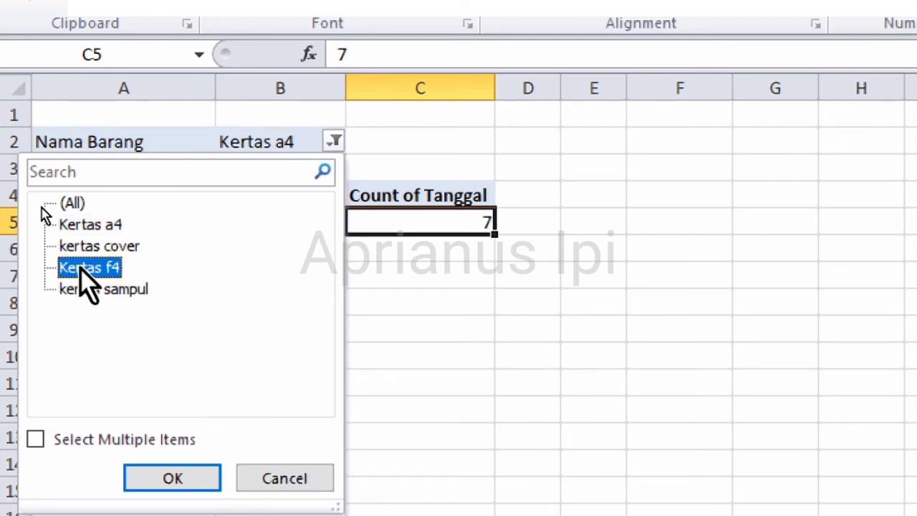
click(103, 297)
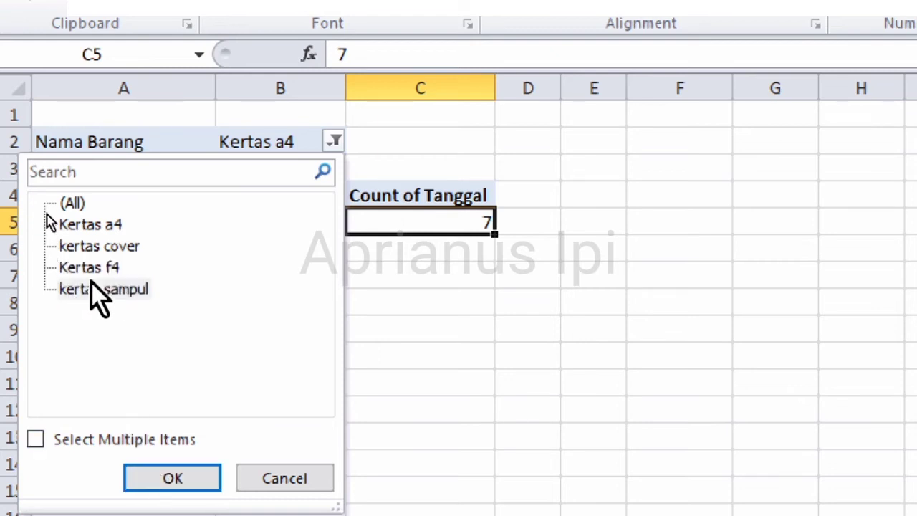
click(92, 288)
click(173, 479)
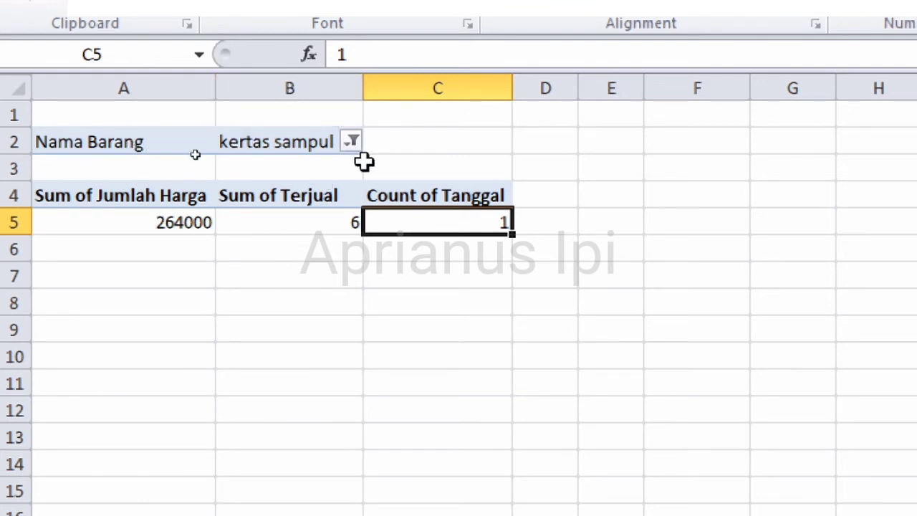
mouse_move(467, 223)
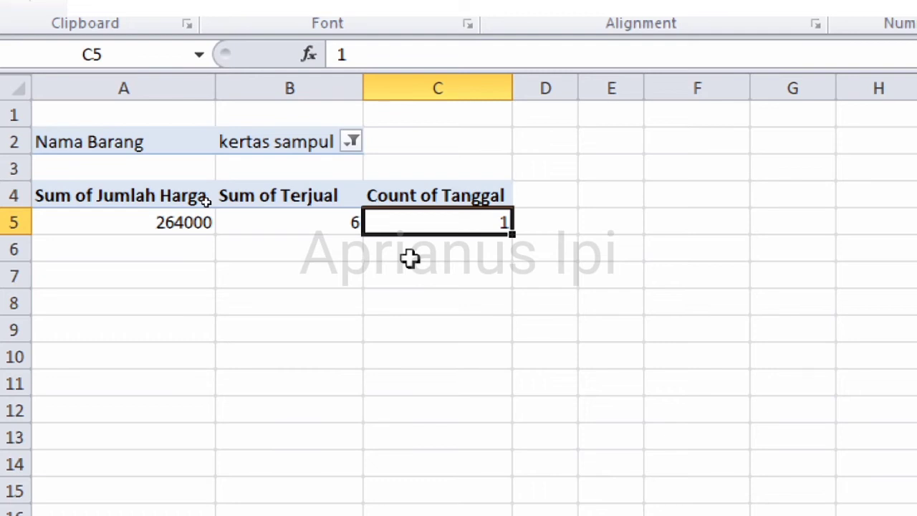
click(327, 226)
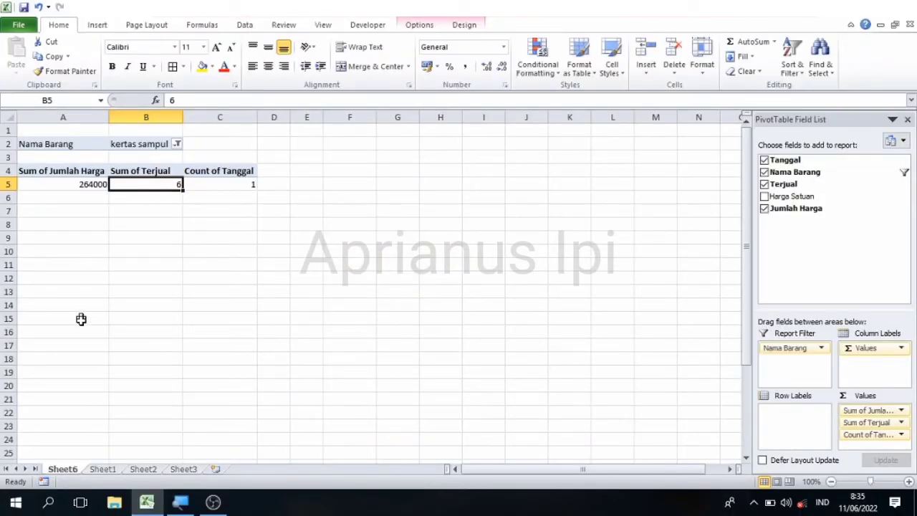
- Go to Sheet1 and select the kertas sampul entry in C15 to compare with the pivot
click(102, 470)
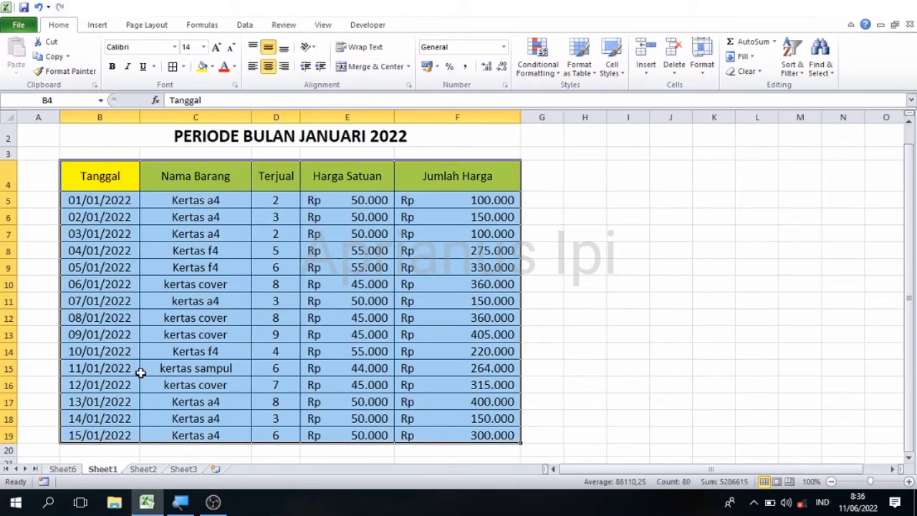
click(177, 367)
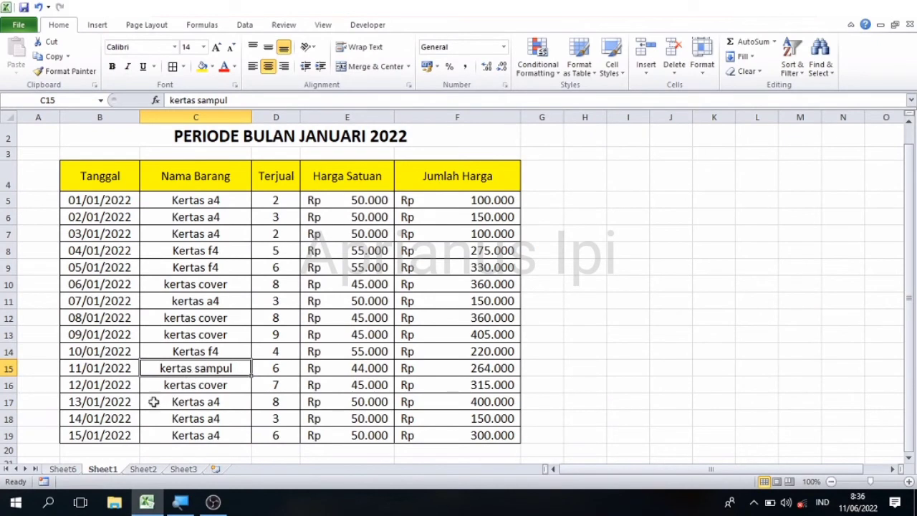
- On Sheet6, set the Nama Barang filter to kertas cover: totals 1440000, 32 sold, 4 dates
click(70, 470)
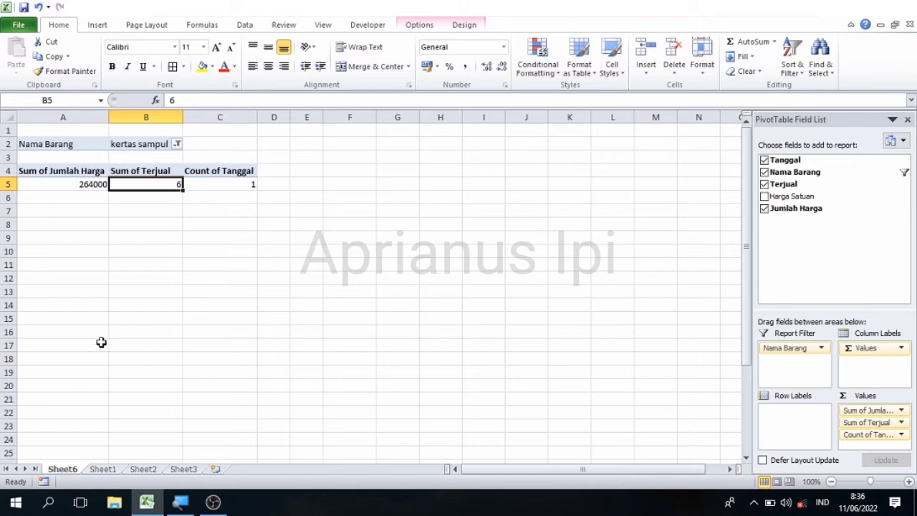
click(236, 187)
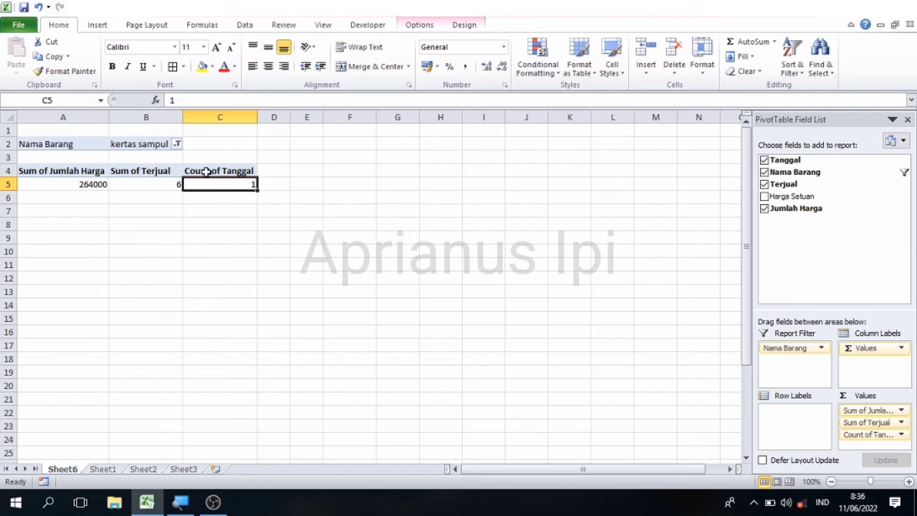
click(177, 145)
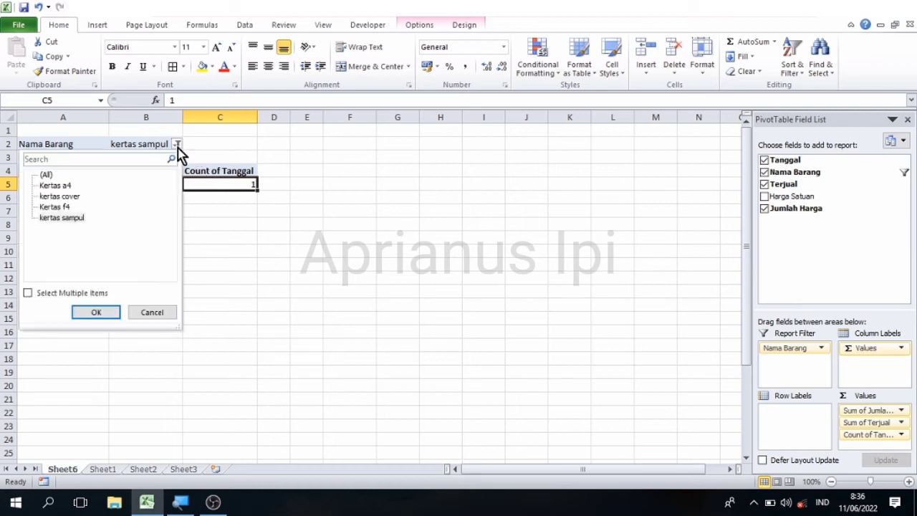
click(76, 197)
click(96, 315)
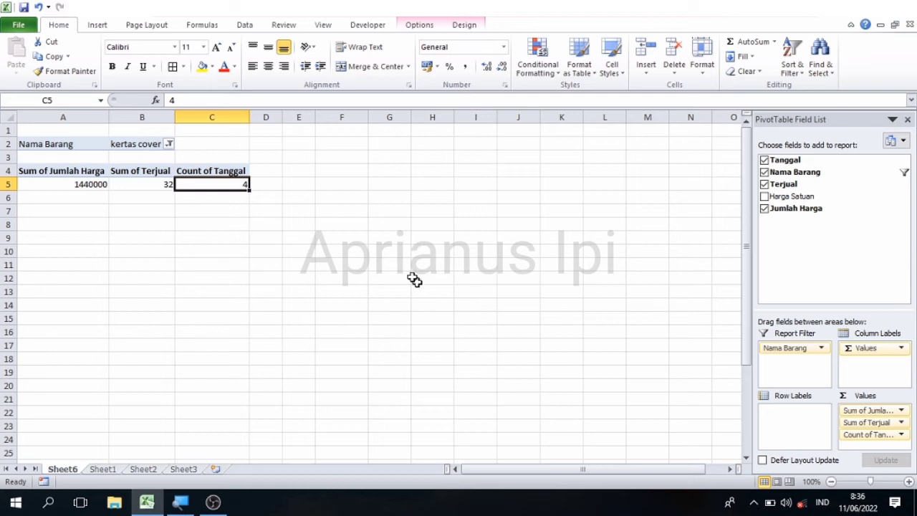
click(247, 211)
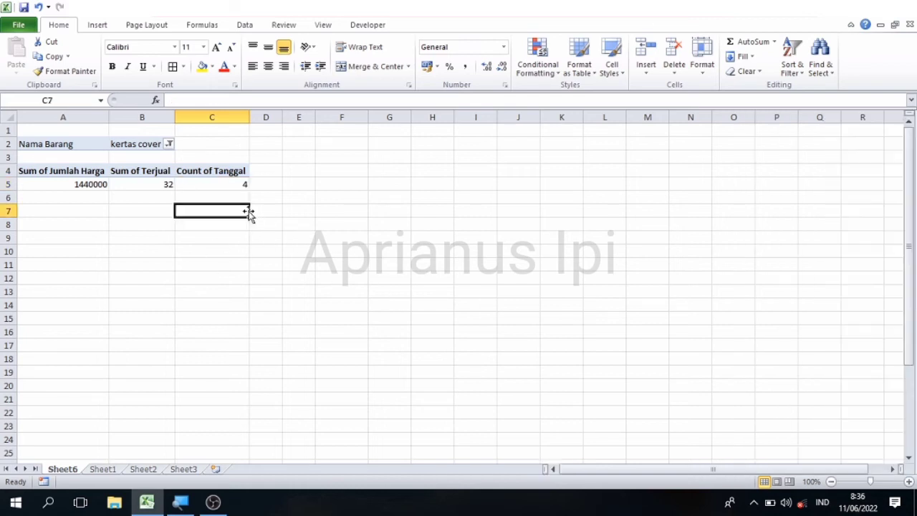
click(213, 180)
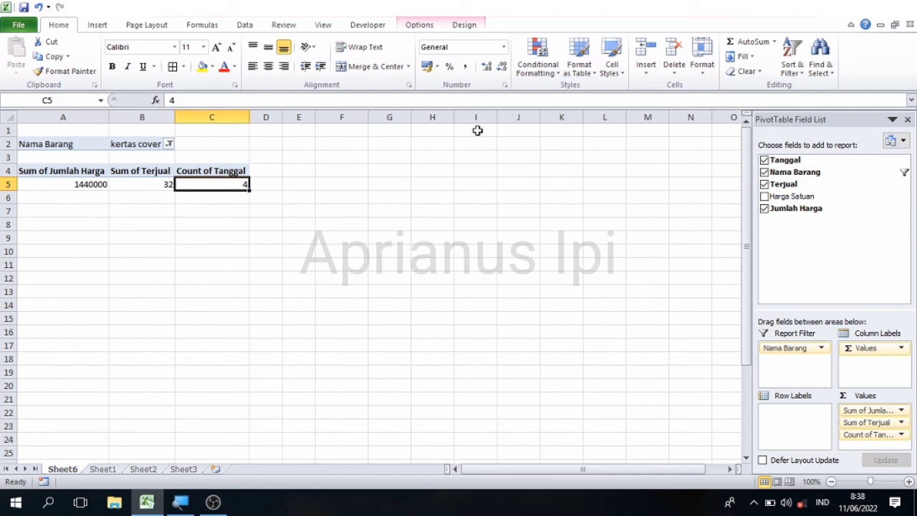
click(104, 473)
click(195, 301)
key(Up)
key(Up)
key(Up)
key(Up)
key(Down)
key(Down)
key(Down)
key(Down)
key(Down)
key(Up)
key(Up)
key(Up)
key(Right)
key(Right)
key(Right)
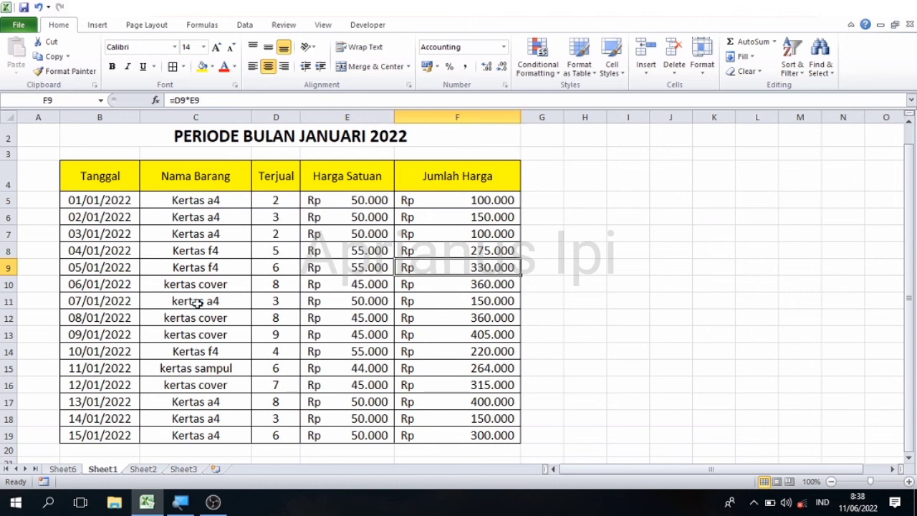
key(Left)
key(Left)
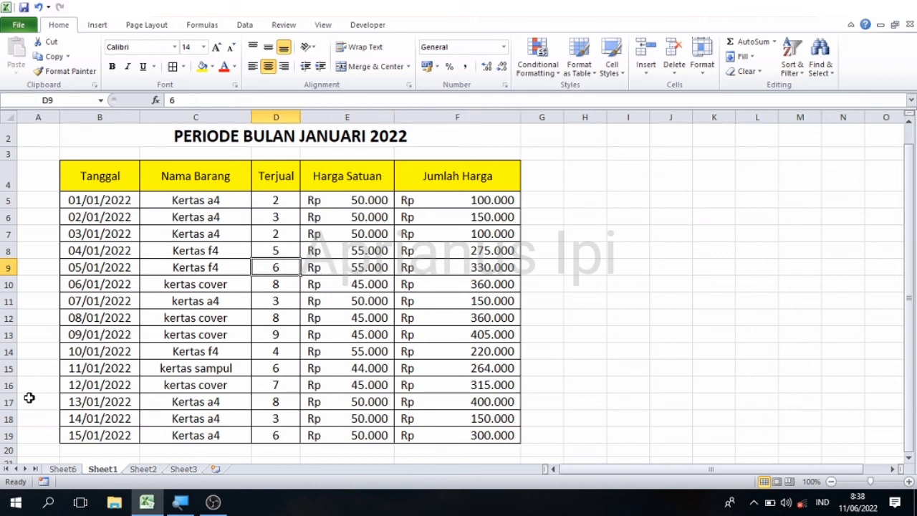
click(52, 470)
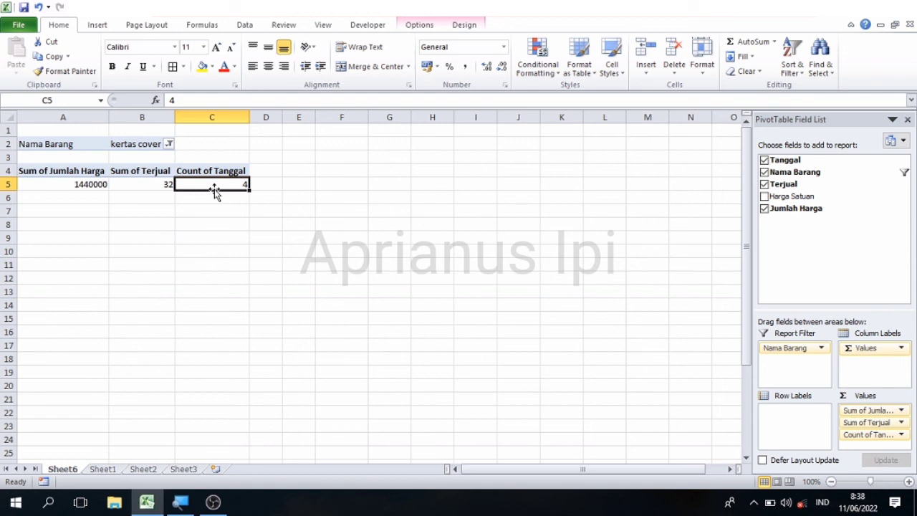
click(57, 172)
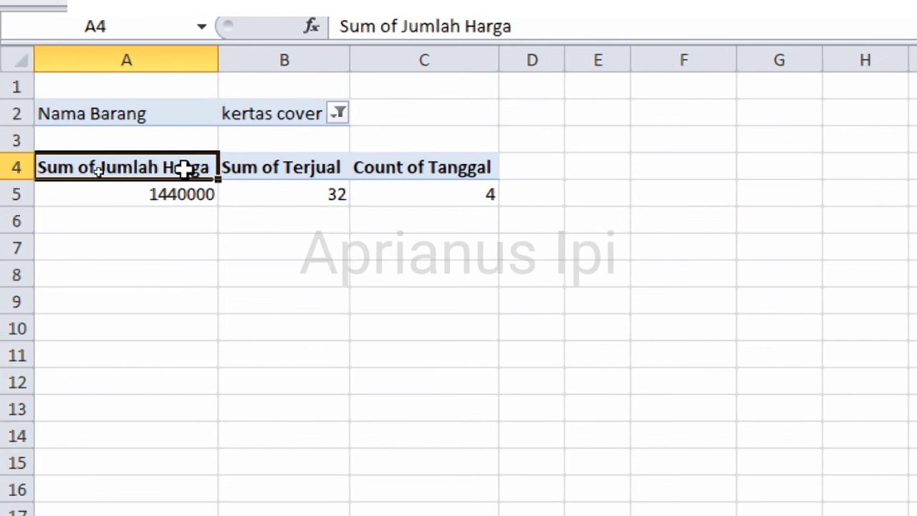
click(285, 169)
key(Right)
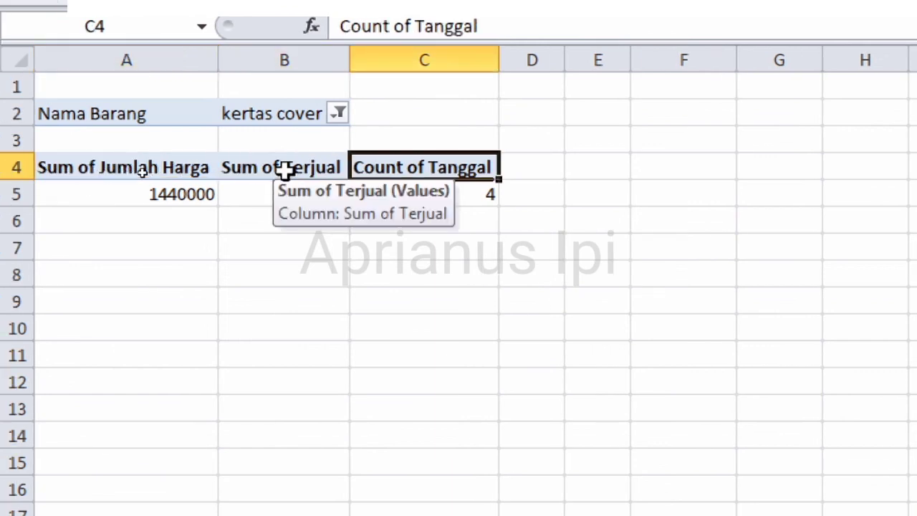
key(Left)
key(Left)
key(Up)
key(Up)
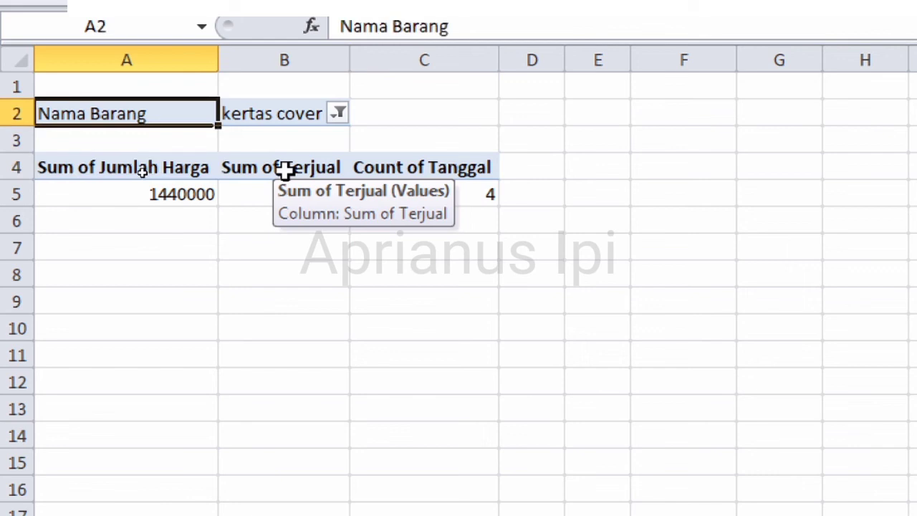
key(Right)
key(Down)
key(Down)
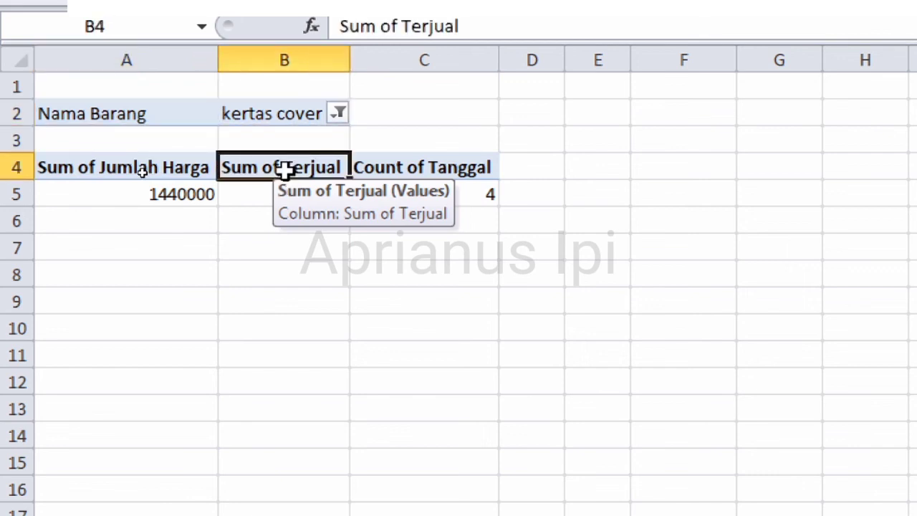
key(Left)
key(Right)
key(Right)
key(Right)
key(Left)
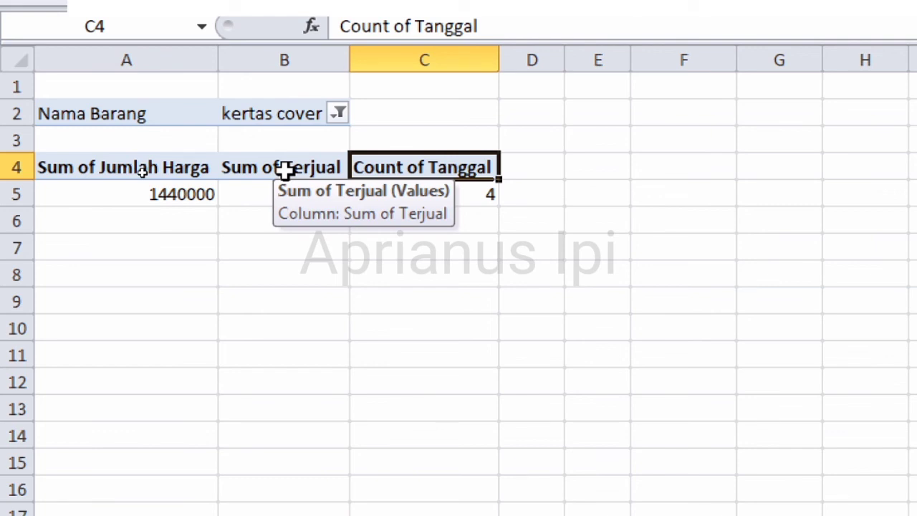
click(91, 170)
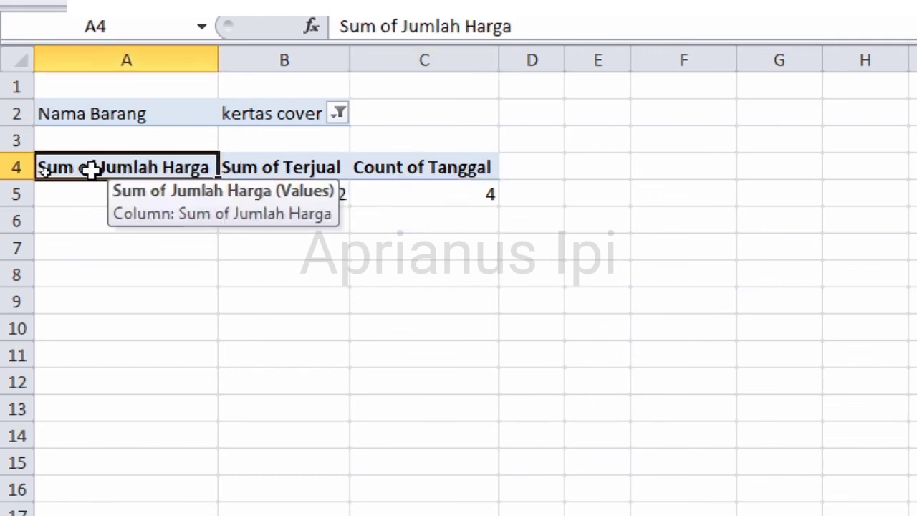
key(Up)
key(Up)
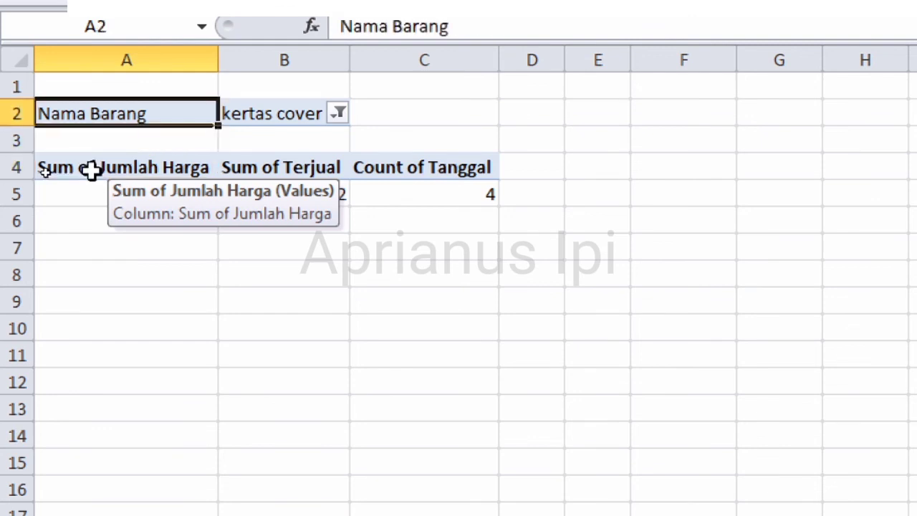
key(shift+Right)
key(shift+Right)
key(shift+Right)
key(shift+Down)
key(shift+Down)
key(shift+Down)
key(shift+Down)
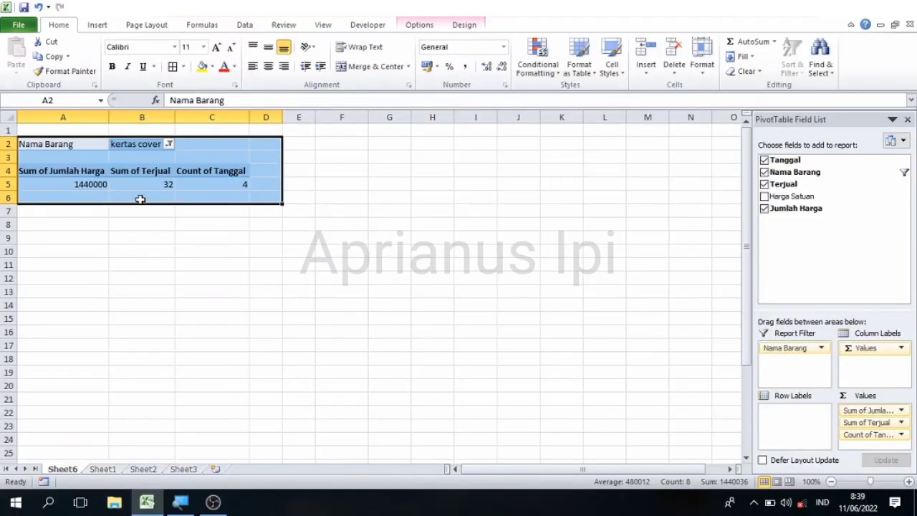
click(212, 254)
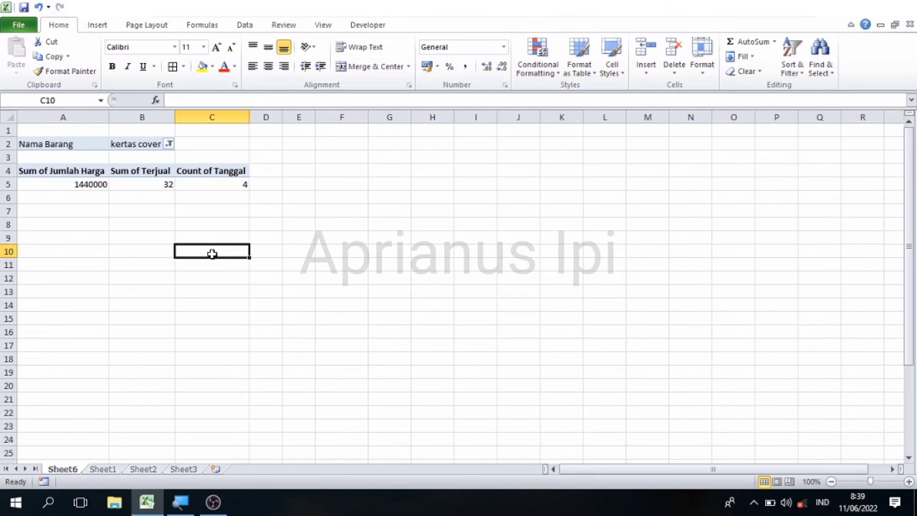
click(168, 185)
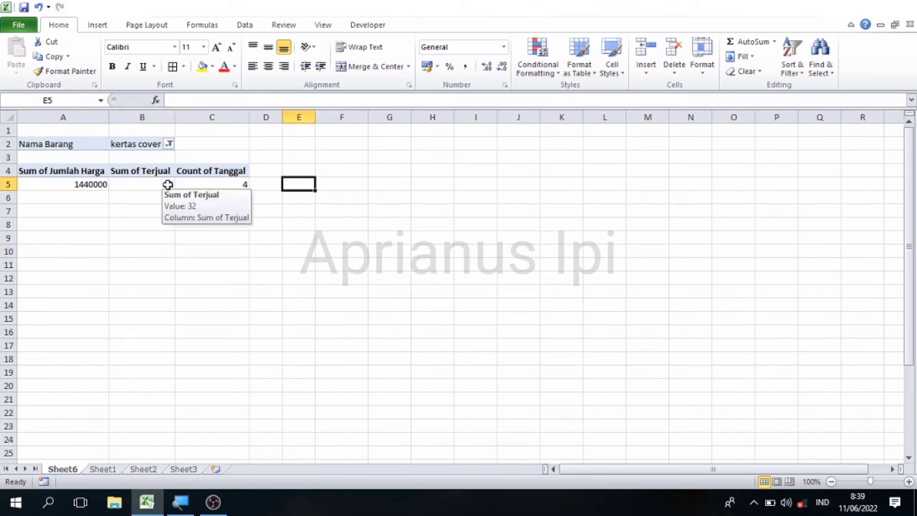
key(Left)
key(Left)
key(Left)
key(Left)
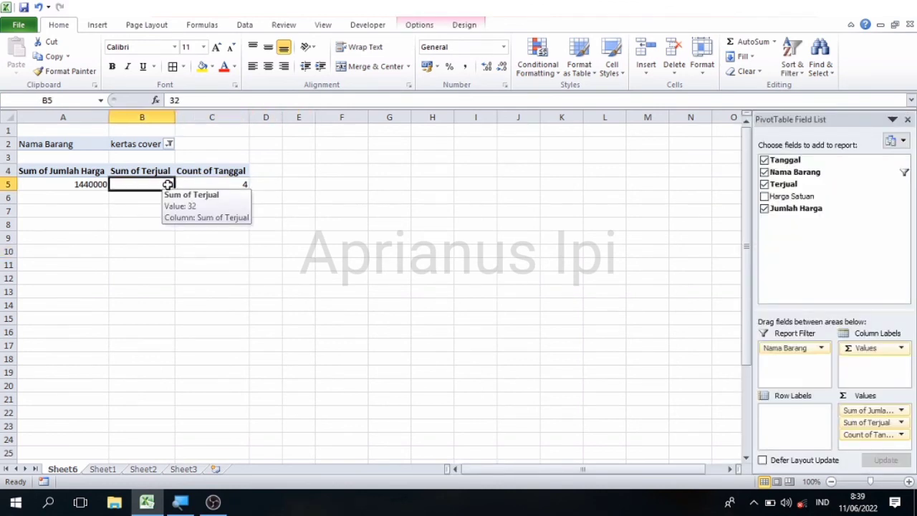
key(Up)
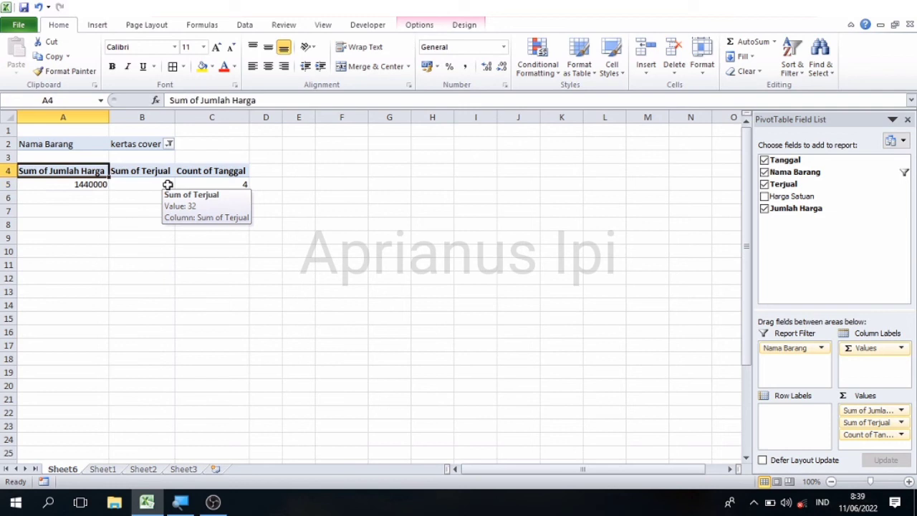